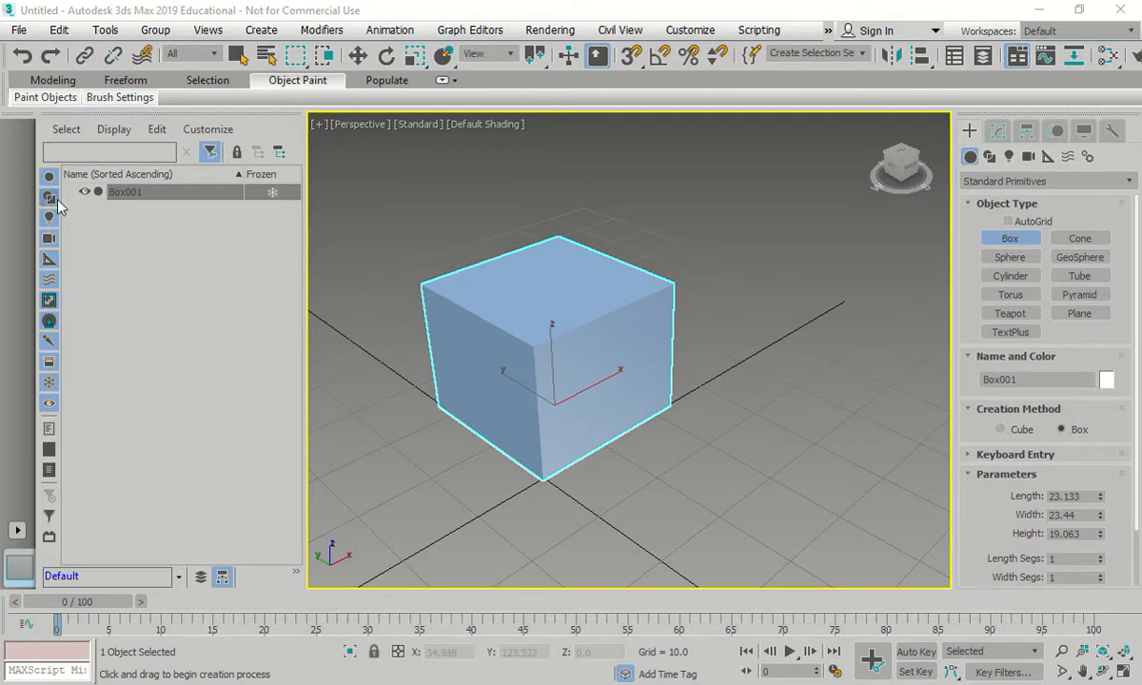
{"action": "left_click", "coordinate": [257, 269]}
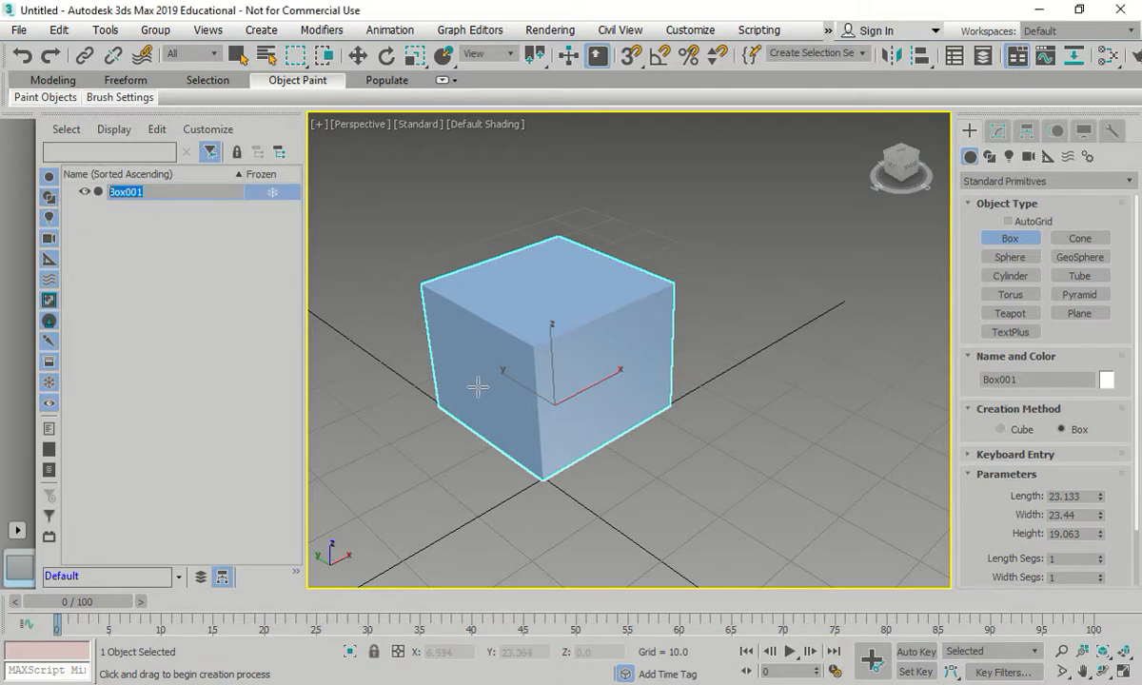
{"action": "key", "text": "BackSpace"}
{"action": "left_click", "coordinate": [424, 297]}
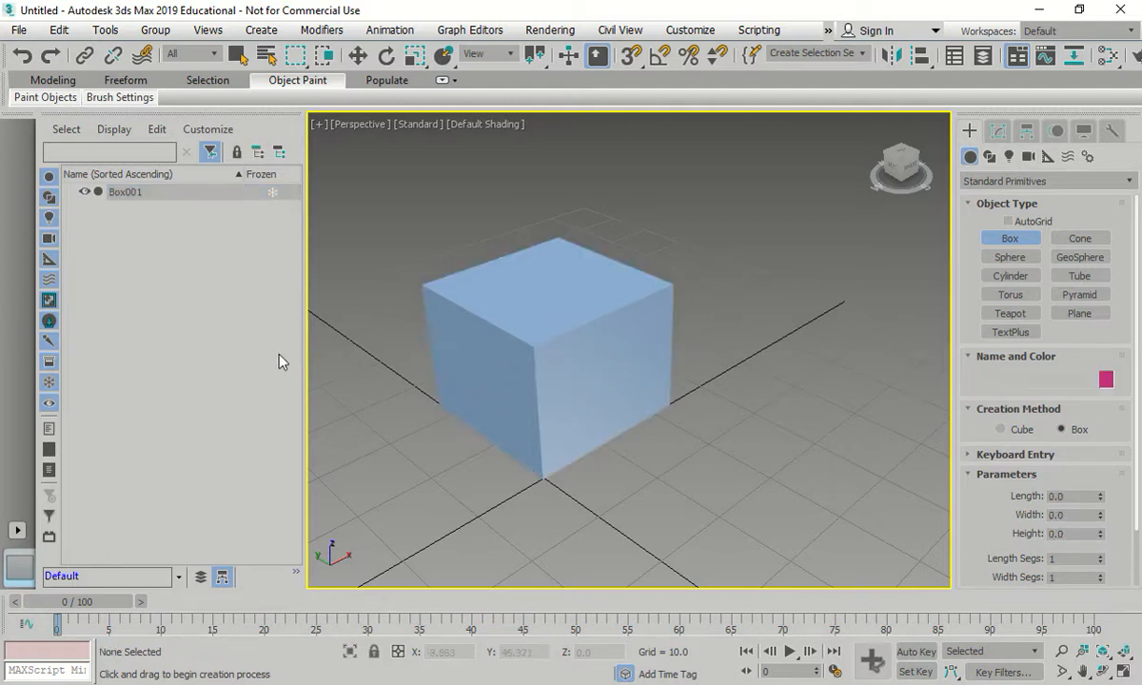
{"action": "left_click", "coordinate": [174, 195]}
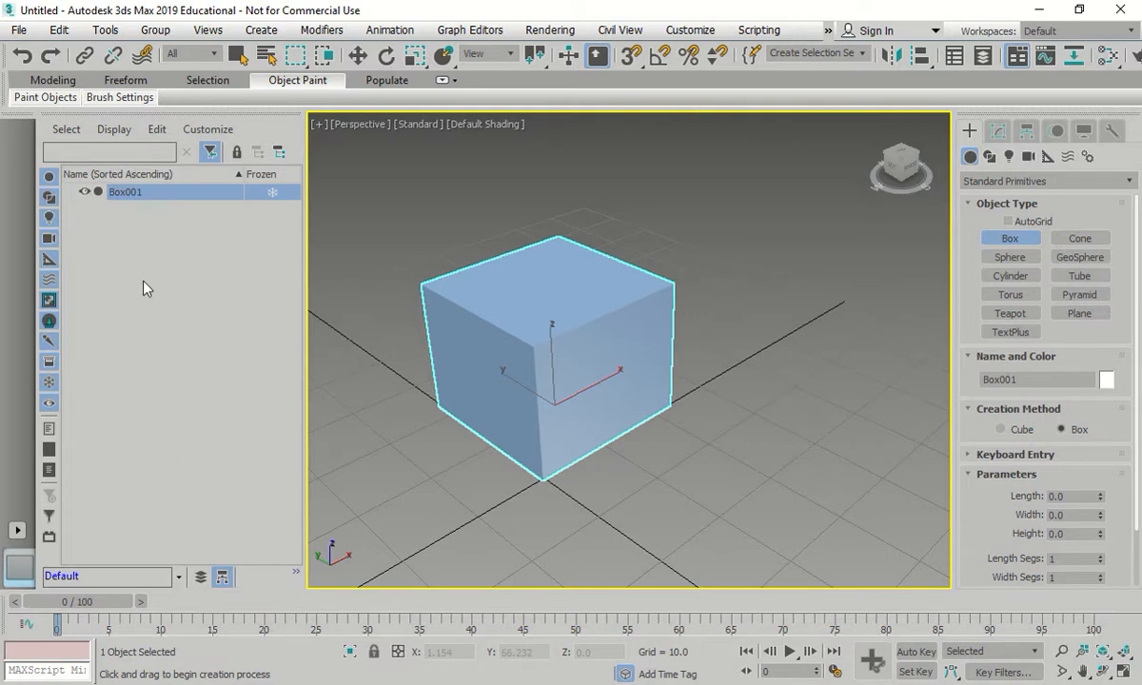
{"action": "left_click", "coordinate": [171, 264]}
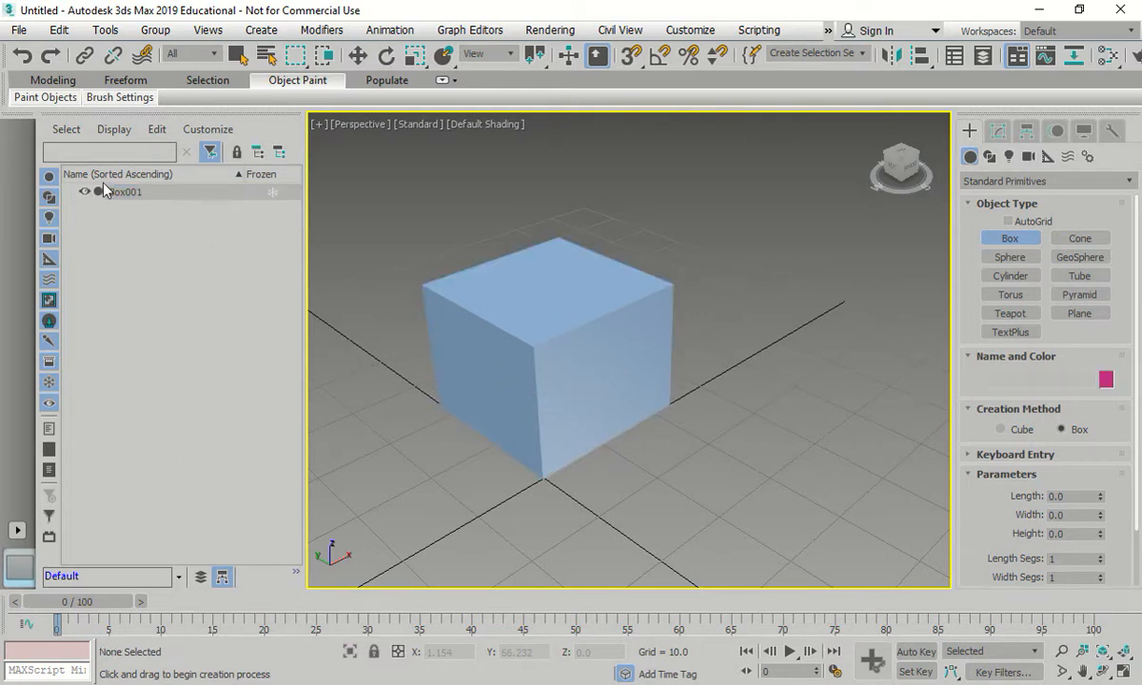
{"action": "left_click", "coordinate": [131, 198]}
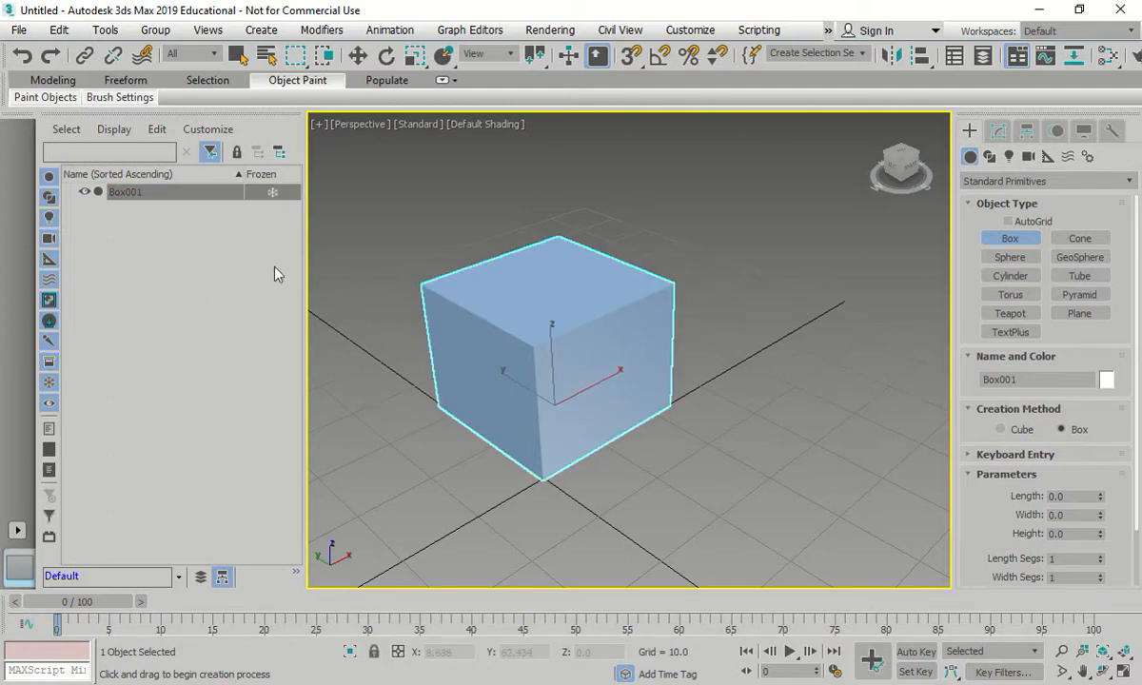
{"action": "left_click", "coordinate": [228, 290]}
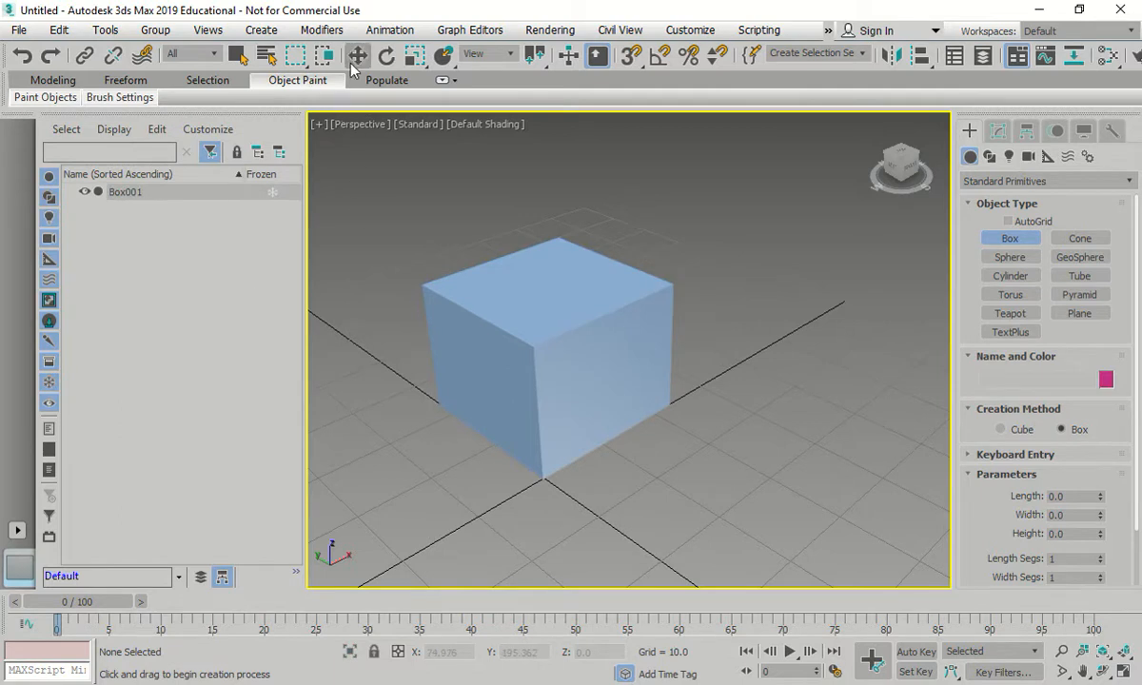
Clone the box in place as an independent copy named Box002
{"action": "key", "text": "w"}
{"action": "left_click", "coordinate": [451, 318]}
{"action": "key", "text": "ctrl+v"}
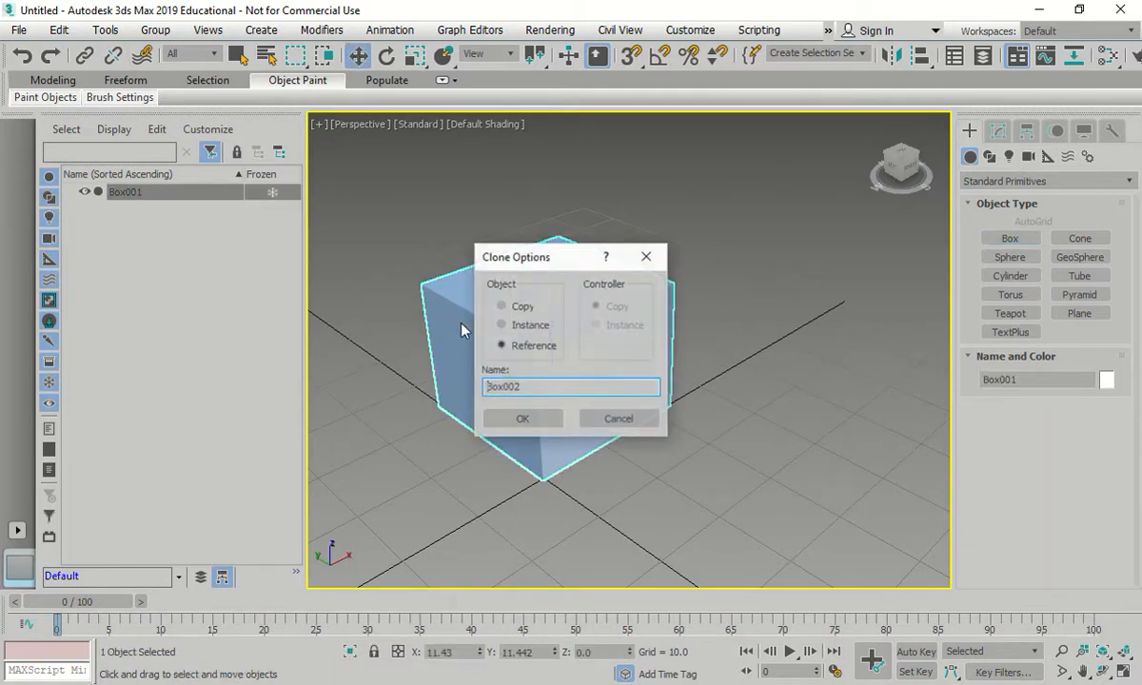
{"action": "left_click", "coordinate": [522, 308]}
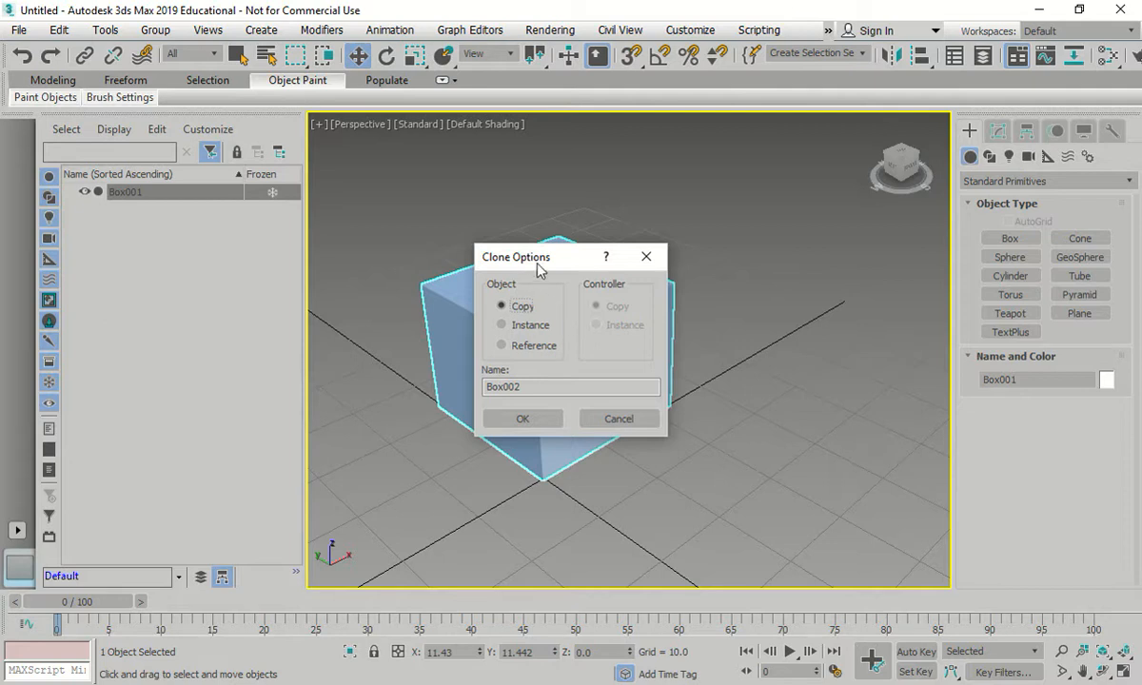
{"action": "left_click_drag", "start_coordinate": [538, 269], "coordinate": [726, 202]}
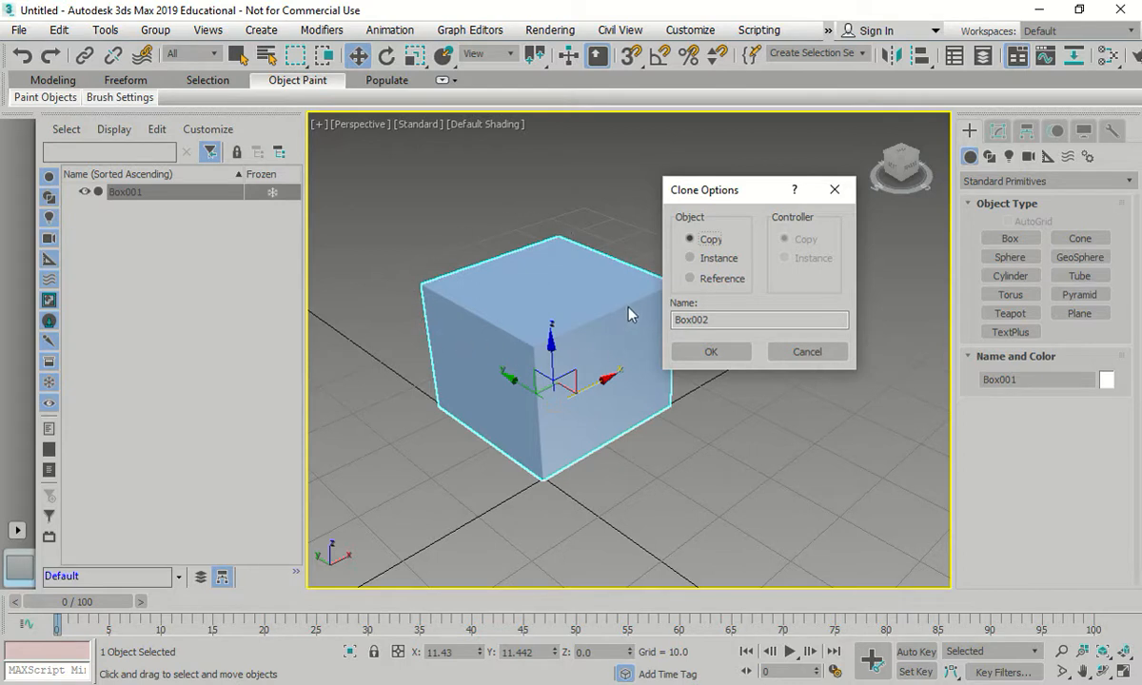
{"action": "left_click", "coordinate": [704, 278]}
{"action": "left_click", "coordinate": [707, 240]}
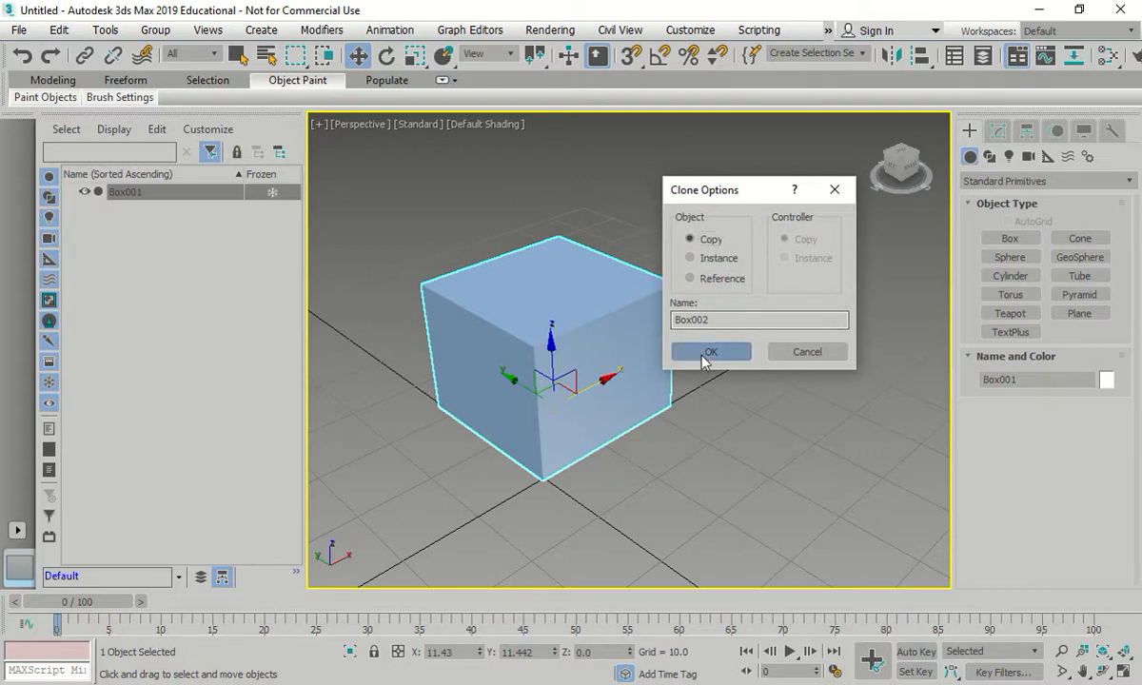
{"action": "left_click", "coordinate": [706, 354]}
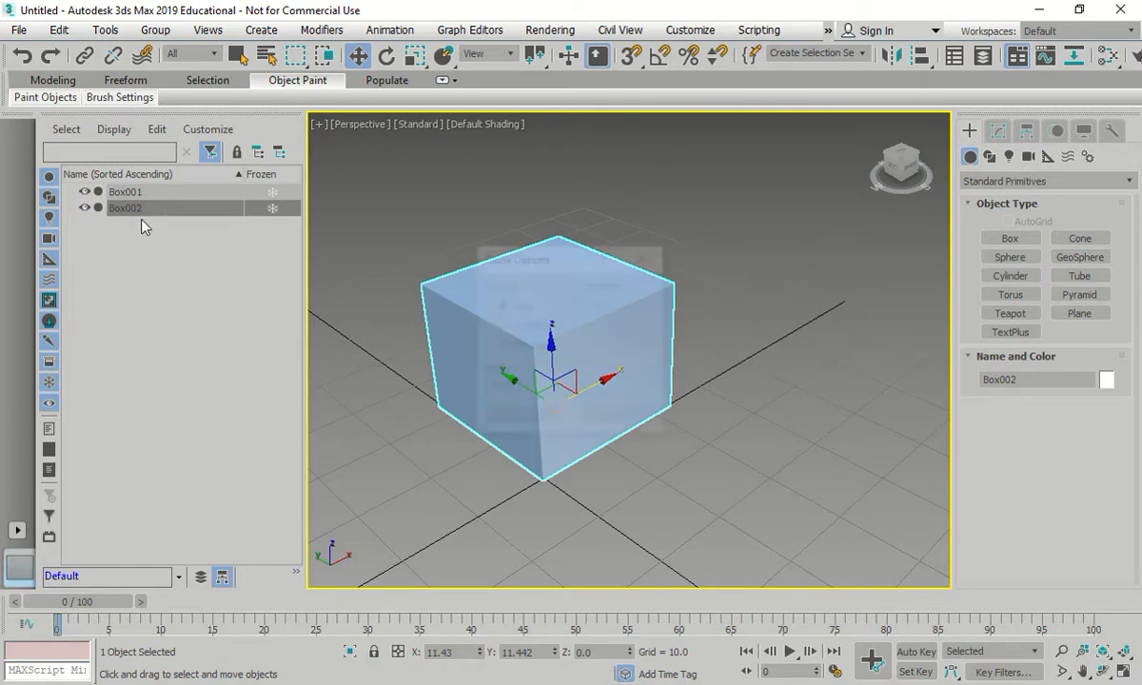
{"action": "key", "text": "ctrl+v"}
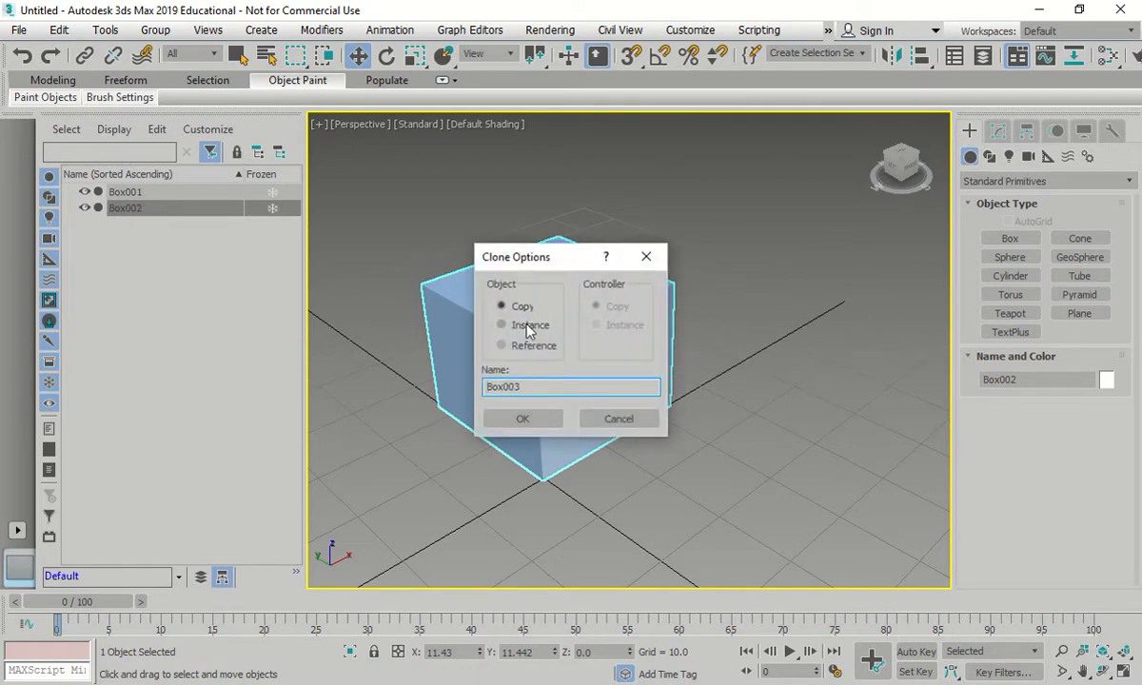
{"action": "left_click_drag", "start_coordinate": [533, 387], "coordinate": [579, 388]}
{"action": "left_click_drag", "start_coordinate": [543, 391], "coordinate": [476, 390]}
{"action": "left_click", "coordinate": [614, 416]}
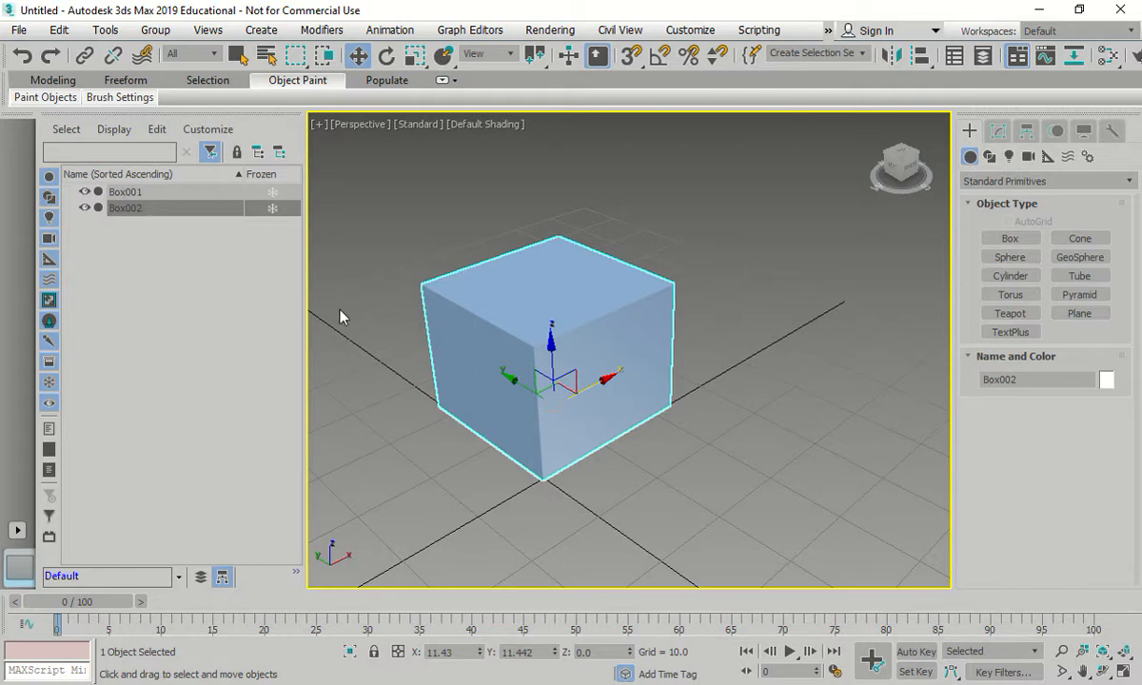
Clone the selected box along the X axis as four evenly spaced instances
{"action": "mouse_move", "coordinate": [608, 380]}
{"action": "left_mouse_down", "text": "shift"}
{"action": "mouse_move", "coordinate": [744, 318]}
{"action": "mouse_move", "coordinate": [800, 308]}
{"action": "left_mouse_up", "text": "shift"}
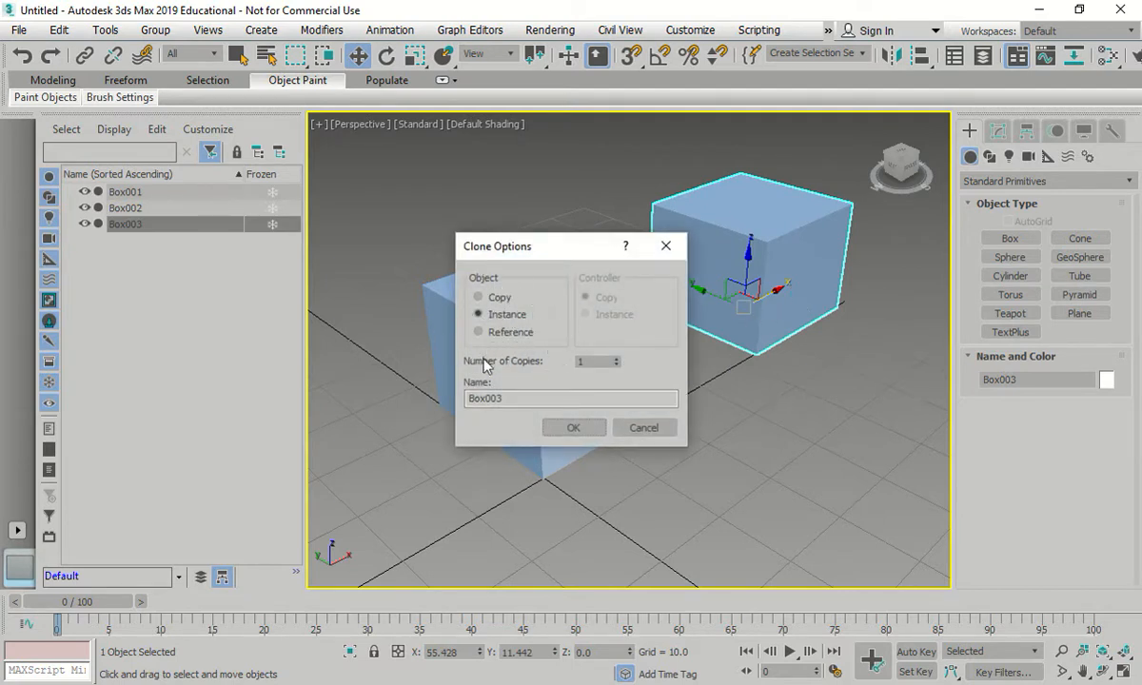
{"action": "left_click", "coordinate": [616, 360]}
{"action": "mouse_move", "coordinate": [507, 398]}
{"action": "left_mouse_down"}
{"action": "mouse_move", "coordinate": [467, 398]}
{"action": "mouse_move", "coordinate": [499, 397]}
{"action": "left_mouse_up"}
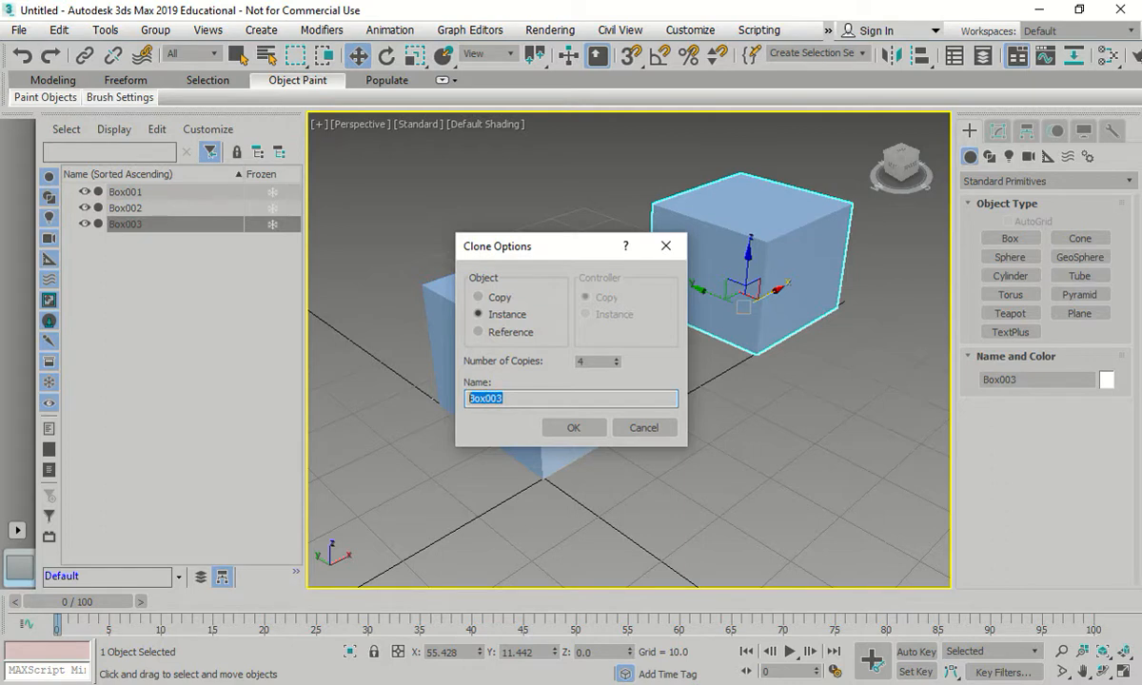
{"action": "left_click", "coordinate": [574, 427]}
Delete the four instanced boxes from the row, keeping only the two overlapping original boxes
{"action": "scroll", "coordinate": [635, 476], "scroll_direction": "down", "scroll_amount": 5}
{"action": "scroll", "coordinate": [636, 475], "scroll_direction": "up", "scroll_amount": 5}
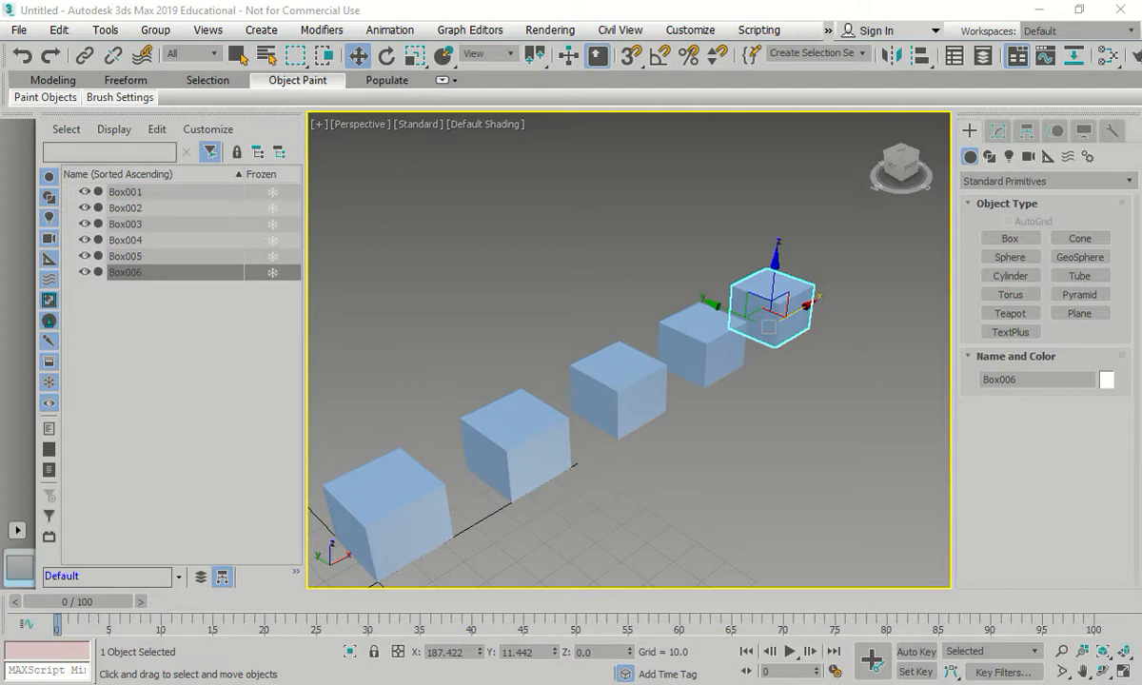
{"action": "left_click", "coordinate": [585, 513]}
{"action": "left_click_drag", "start_coordinate": [831, 207], "coordinate": [511, 456]}
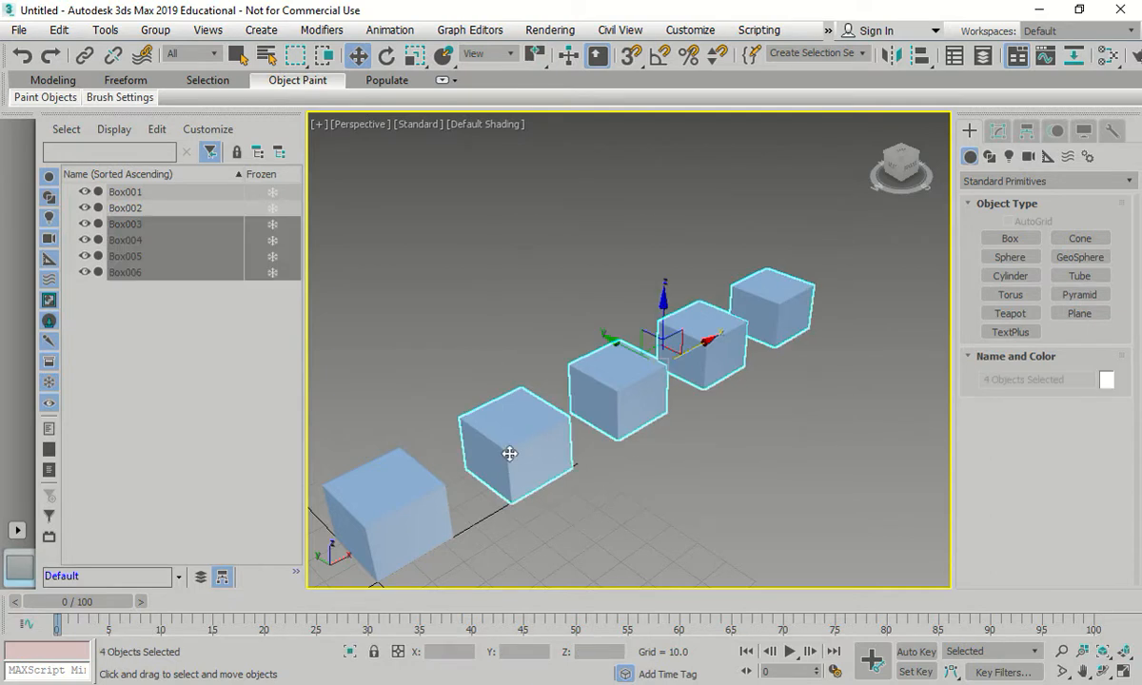
{"action": "key", "text": "Delete"}
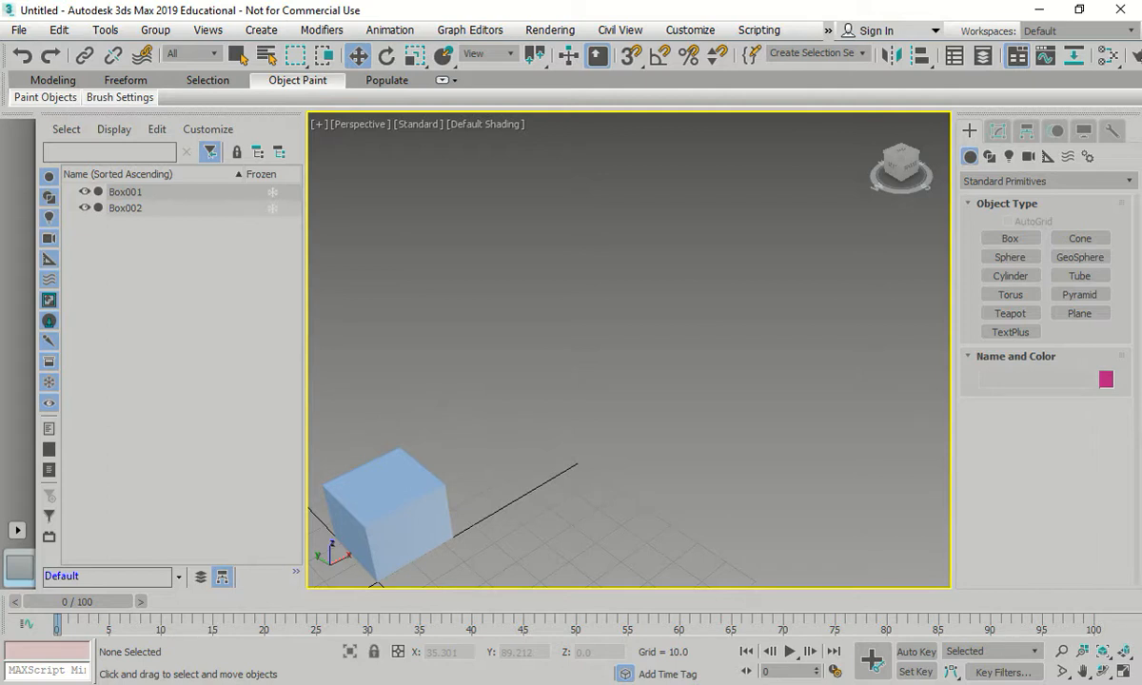
{"action": "key", "text": "z"}
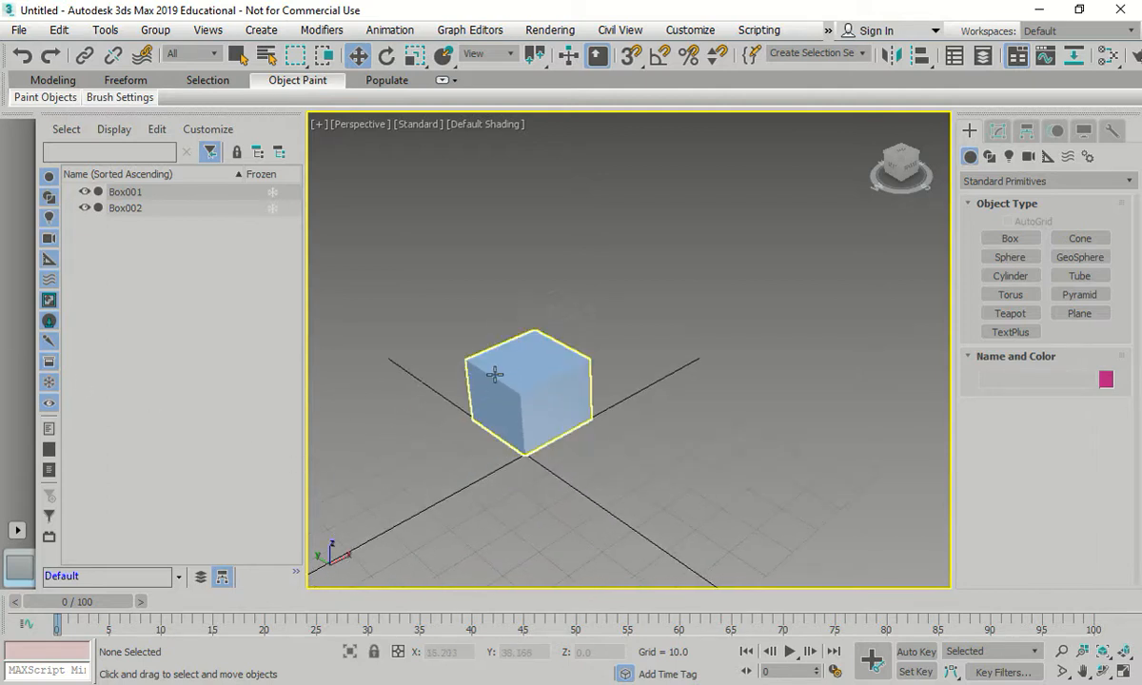
{"action": "scroll", "coordinate": [490, 374], "scroll_direction": "up", "scroll_amount": 4}
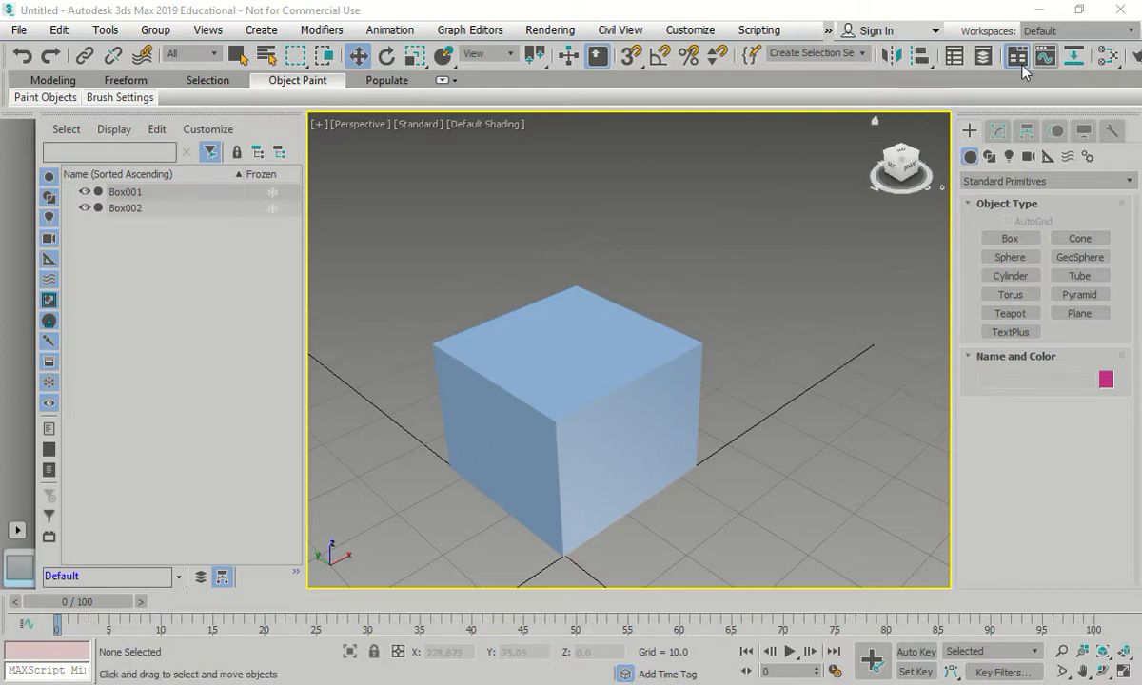
{"action": "left_click", "coordinate": [59, 30]}
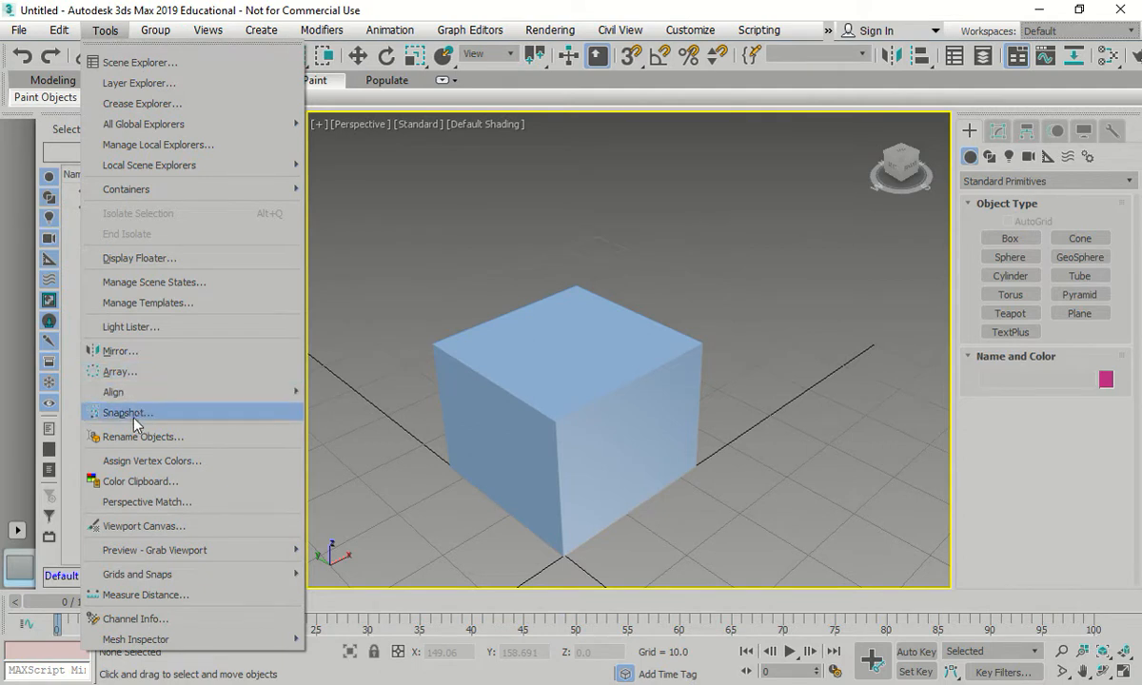
{"action": "left_click", "coordinate": [130, 415]}
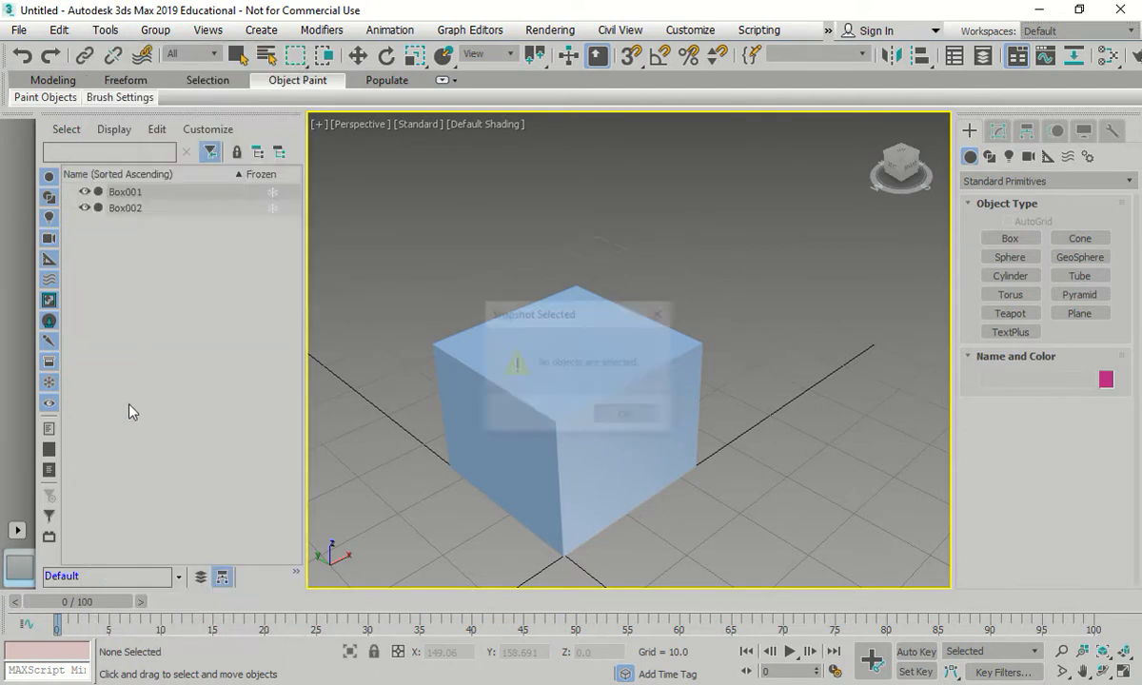
{"action": "left_click", "coordinate": [610, 416]}
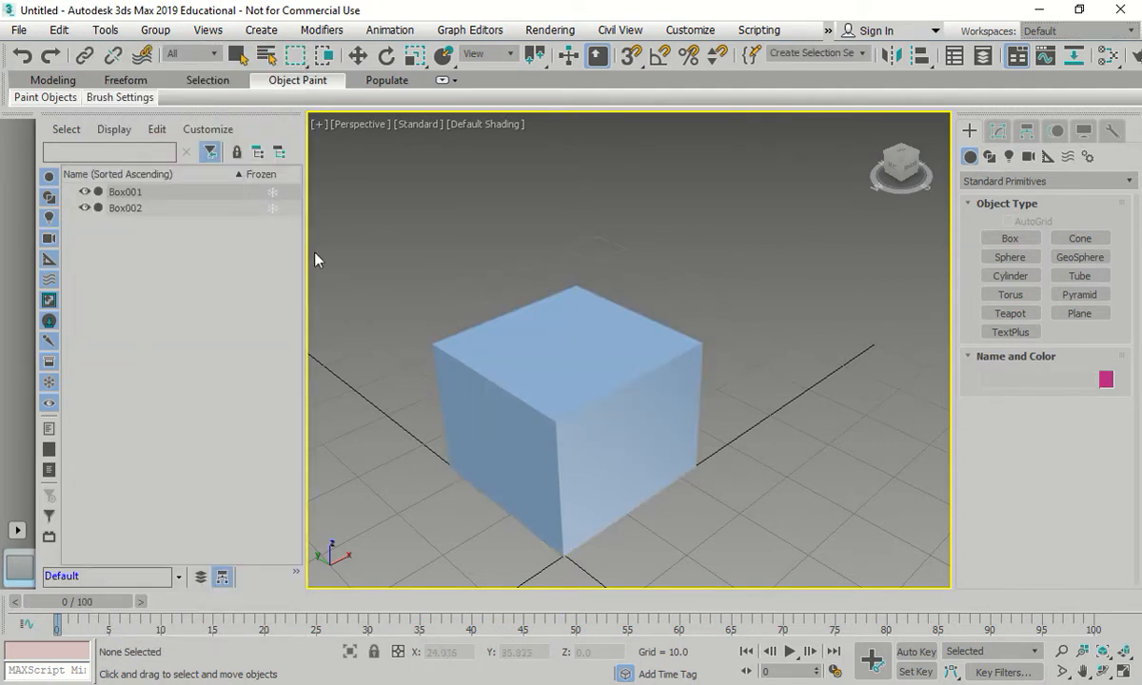
{"action": "left_click", "coordinate": [134, 193]}
{"action": "left_click", "coordinate": [98, 32]}
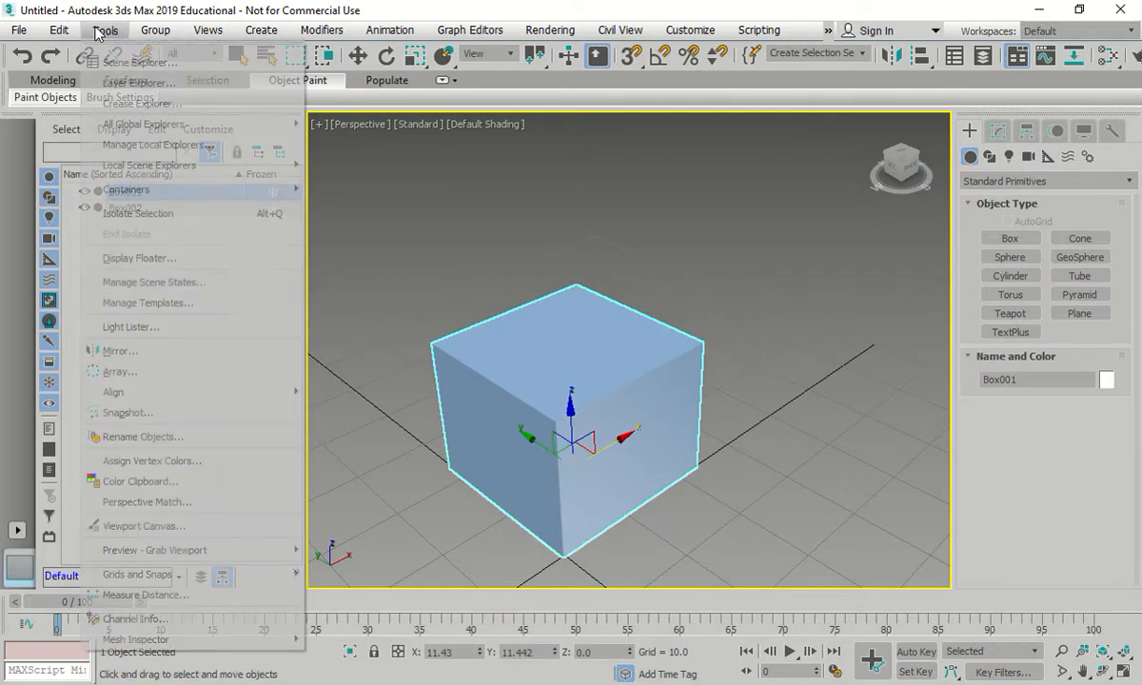
{"action": "left_click", "coordinate": [160, 413]}
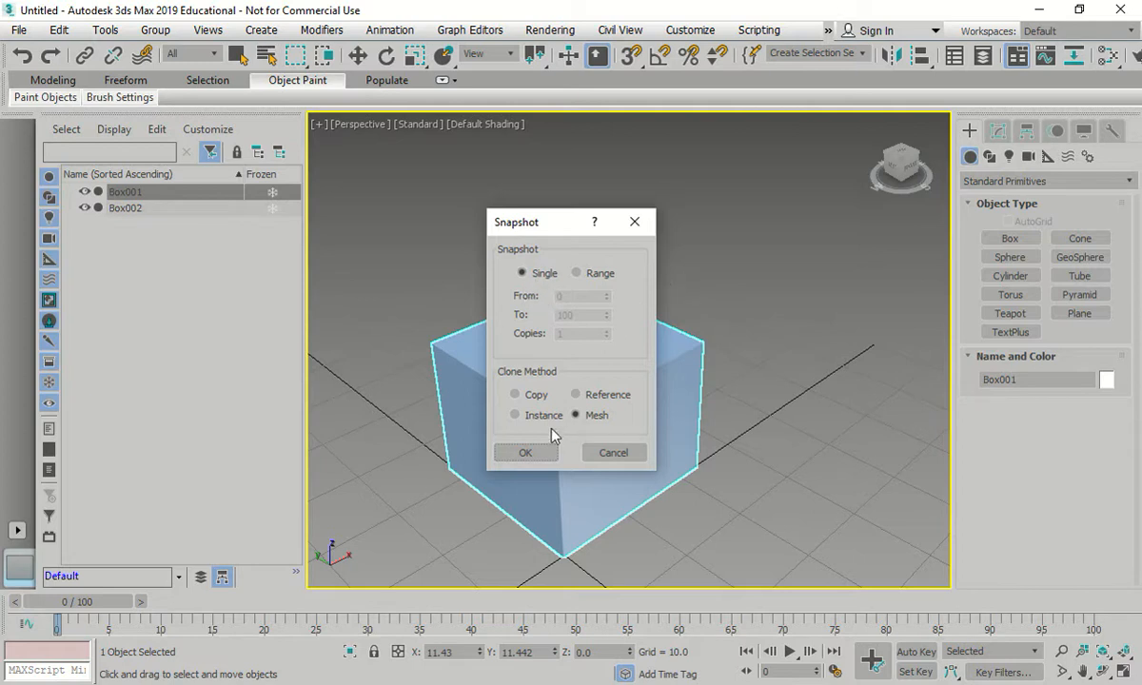
{"action": "left_click", "coordinate": [576, 273]}
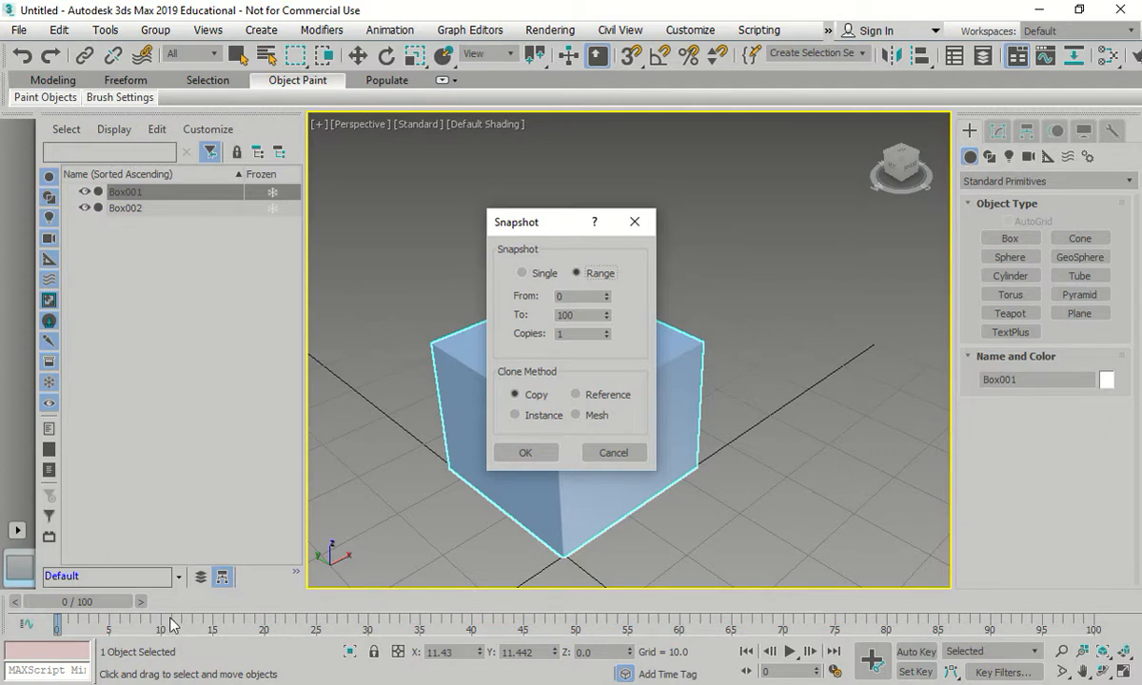
{"action": "left_click", "coordinate": [613, 453]}
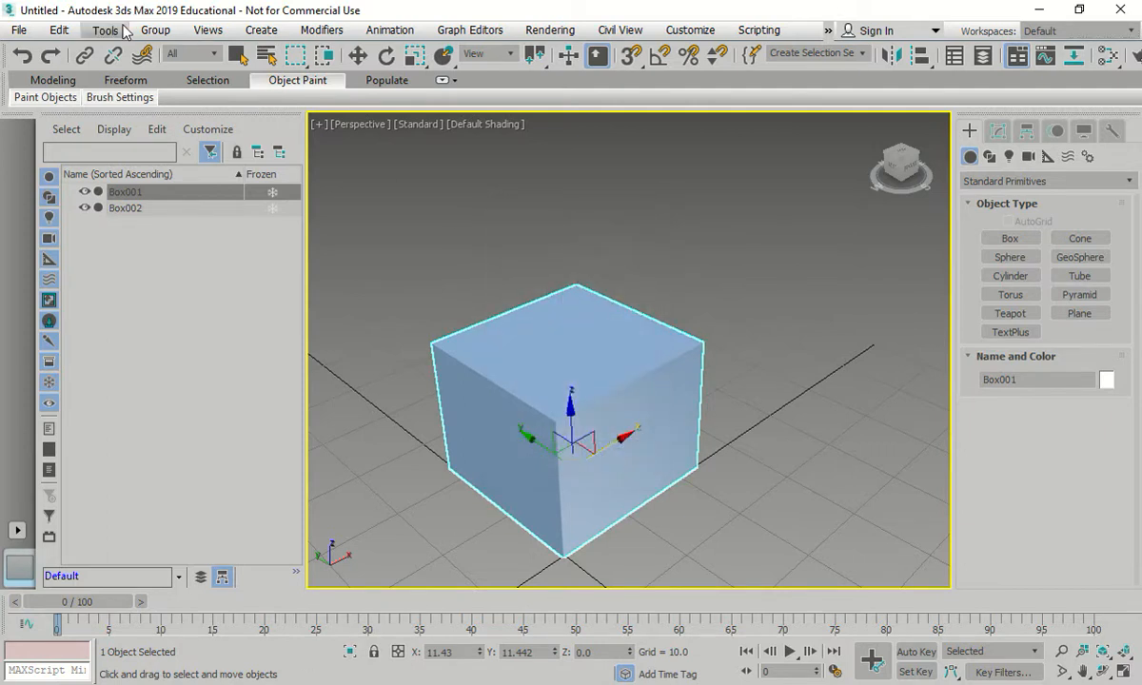
Array Box001 as a 1D array of 10 copies with an incremental move of 50 units in X, Y and Z
{"action": "left_click", "coordinate": [122, 31]}
{"action": "left_click", "coordinate": [187, 367]}
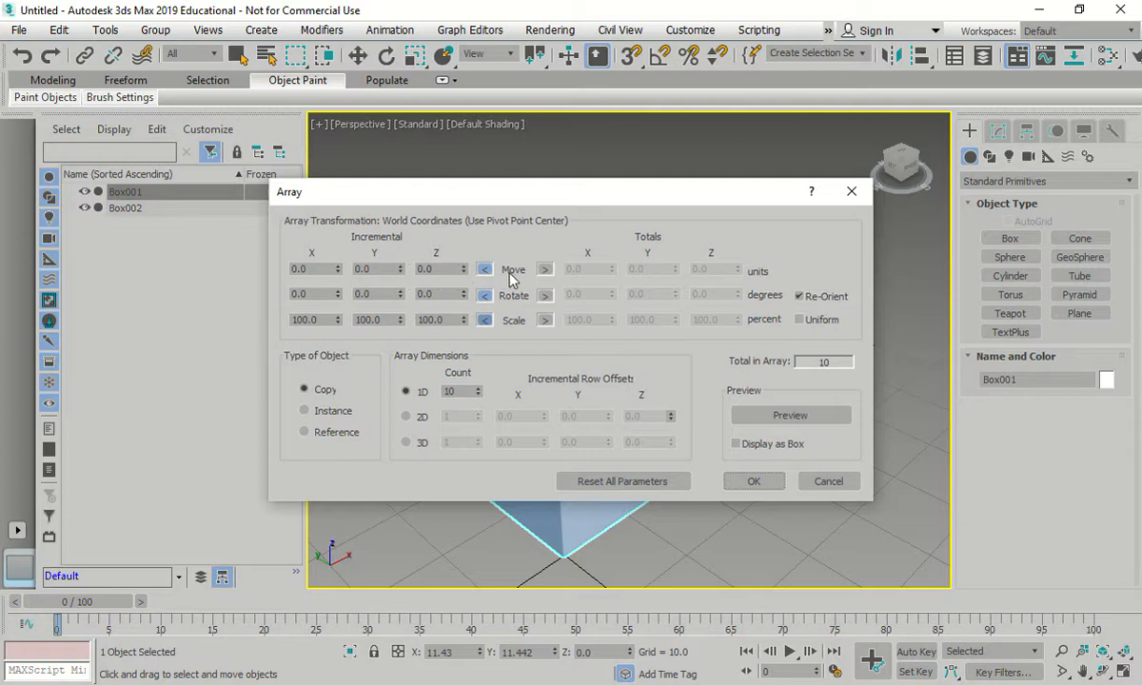
{"action": "left_click", "coordinate": [315, 270]}
{"action": "type", "text": "2"}
{"action": "key", "text": "Tab"}
{"action": "key", "text": "shift+Tab"}
{"action": "type", "text": "50"}
{"action": "key", "text": "Tab"}
{"action": "type", "text": "50"}
{"action": "key", "text": "Tab"}
{"action": "type", "text": "50"}
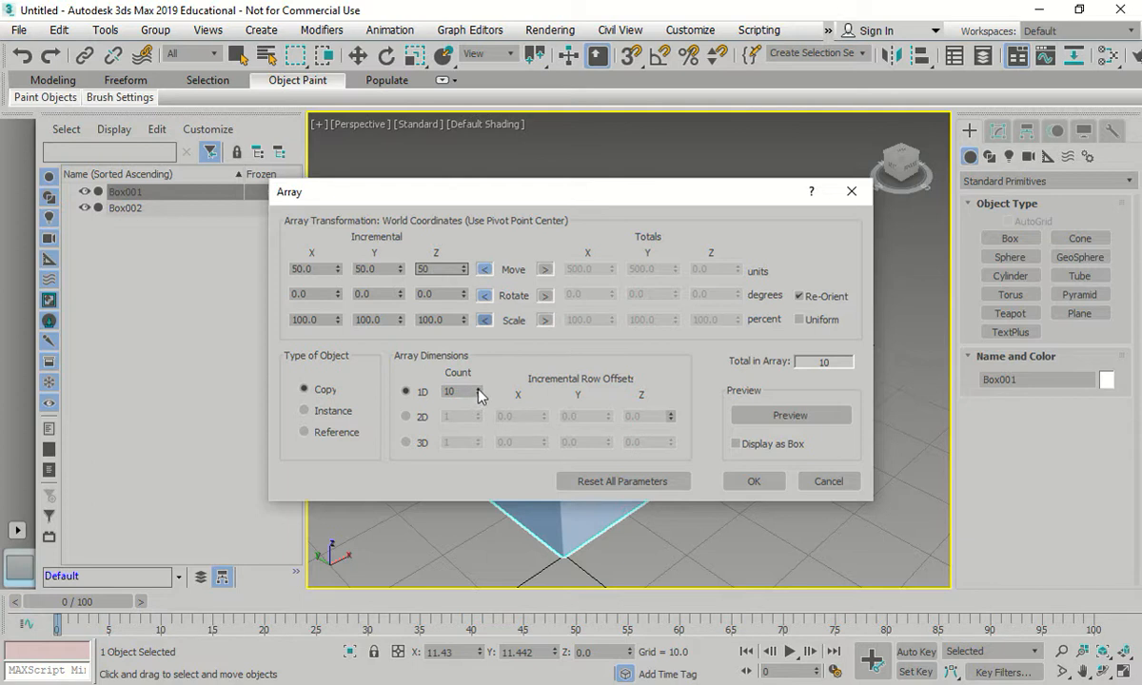
{"action": "left_click", "coordinate": [747, 480]}
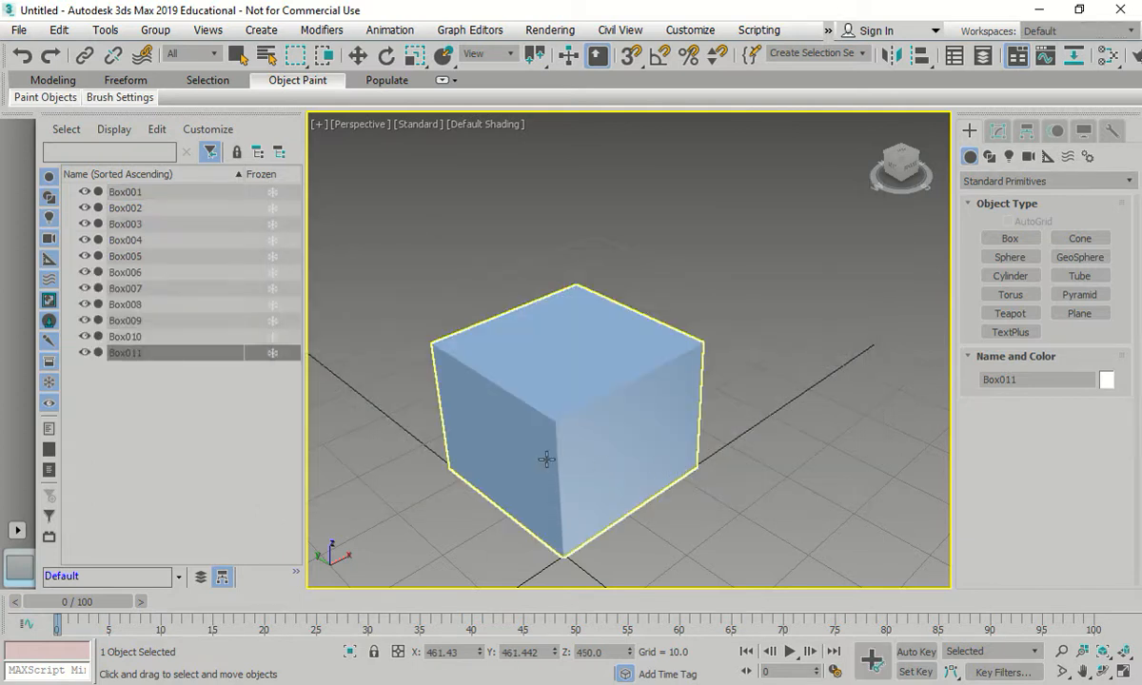
Inspect the diagonal array of boxes from the front, and undo the array
{"action": "scroll", "coordinate": [558, 458], "scroll_direction": "down", "scroll_amount": 10}
{"action": "scroll", "coordinate": [560, 462], "scroll_direction": "up", "scroll_amount": 3}
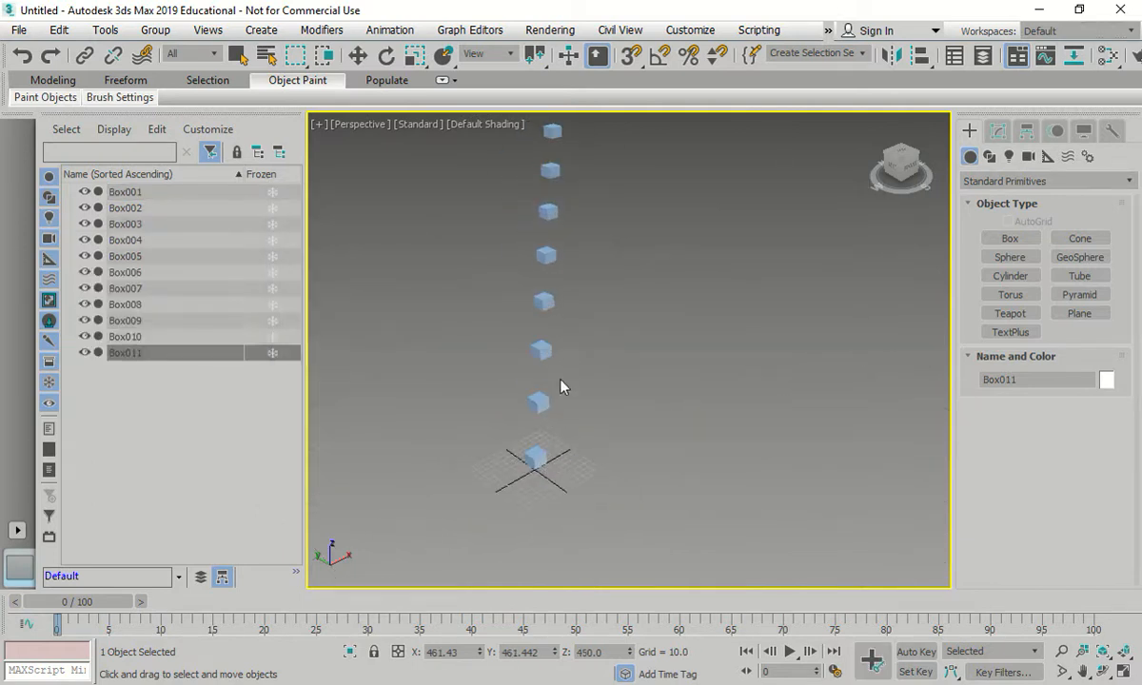
{"action": "left_click_drag", "start_coordinate": [912, 170], "coordinate": [758, 432]}
{"action": "middle_click_drag", "start_coordinate": [583, 234], "coordinate": [618, 348]}
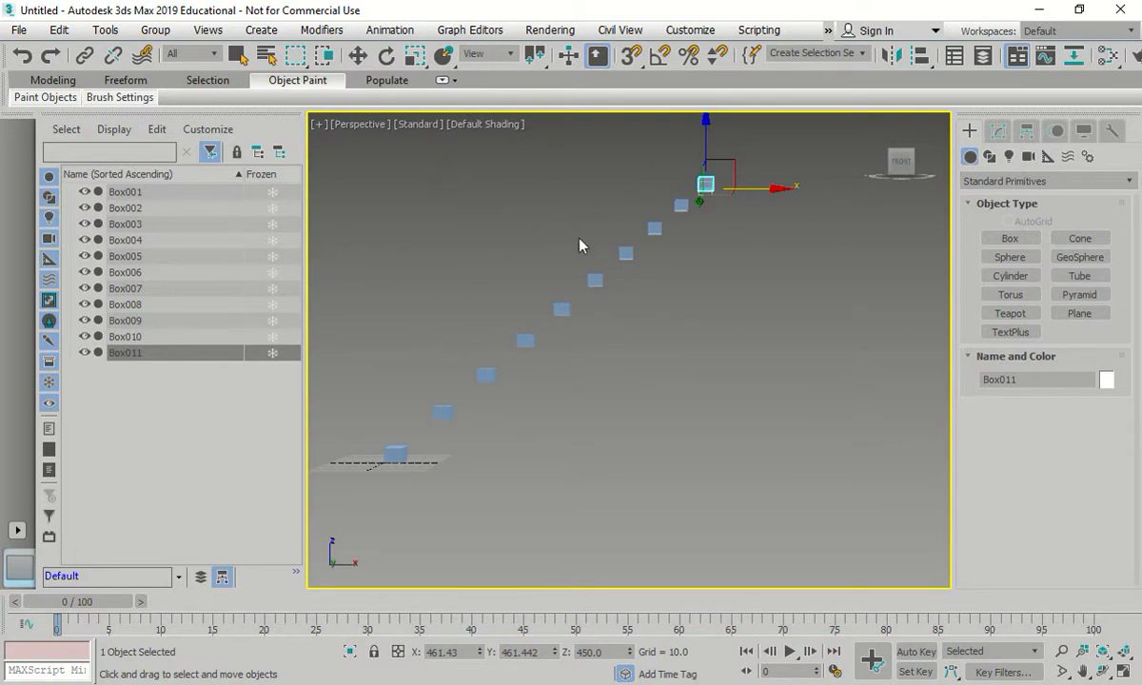
{"action": "key", "text": "ctrl+z"}
{"action": "left_click", "coordinate": [106, 29]}
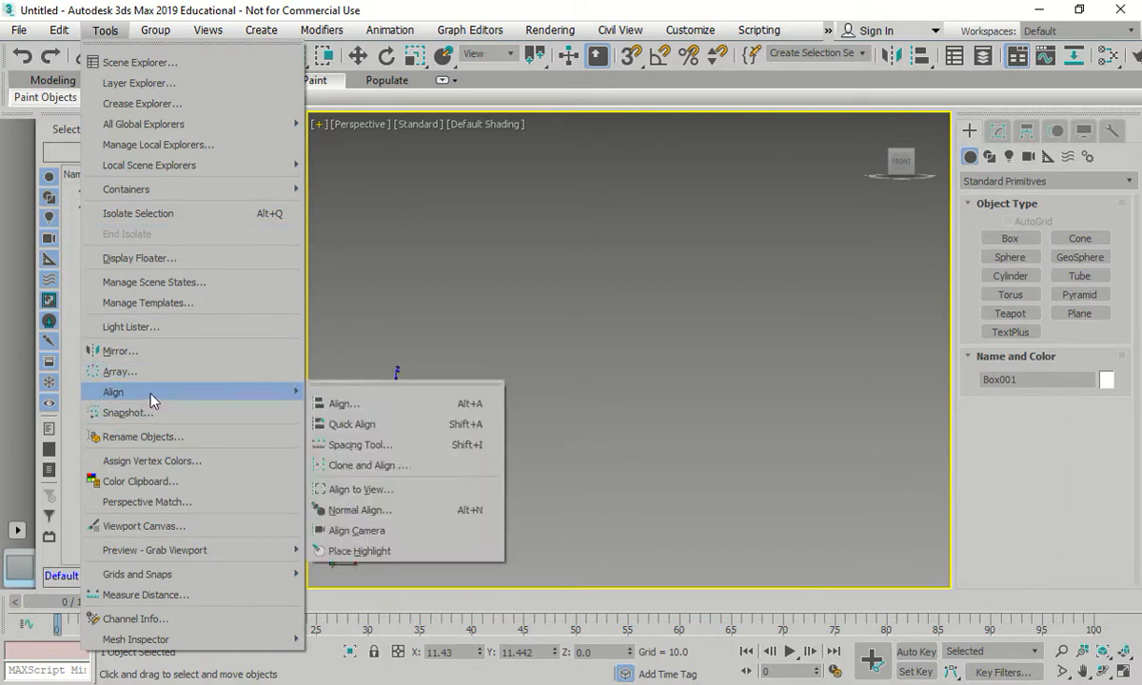
{"action": "mouse_move", "coordinate": [202, 397]}
{"action": "left_click", "coordinate": [490, 368]}
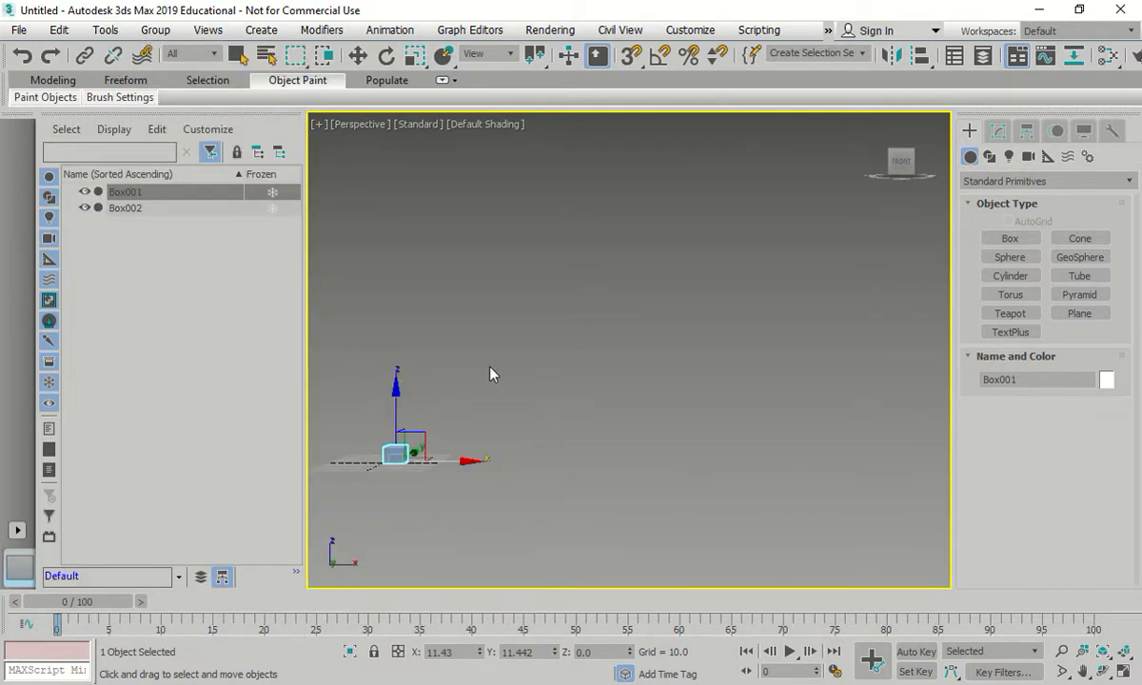
Delete Box002 from the scene and select the remaining Box001
{"action": "left_click", "coordinate": [141, 208]}
{"action": "right_click", "coordinate": [141, 209]}
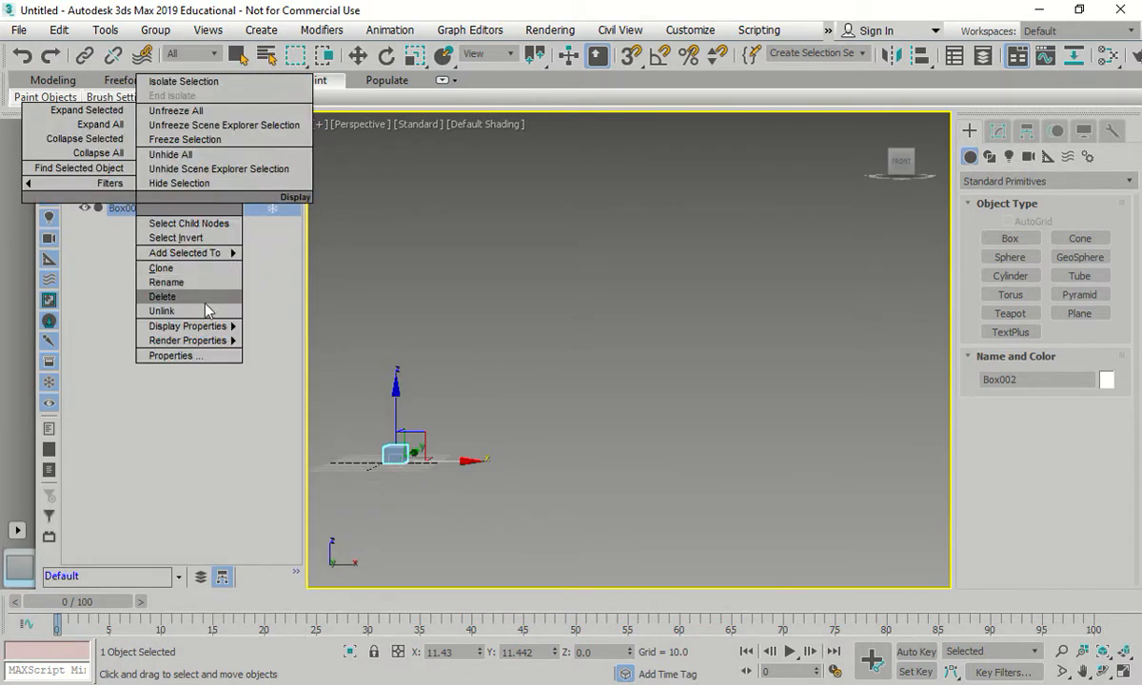
{"action": "left_click", "coordinate": [192, 285]}
{"action": "left_click", "coordinate": [122, 190]}
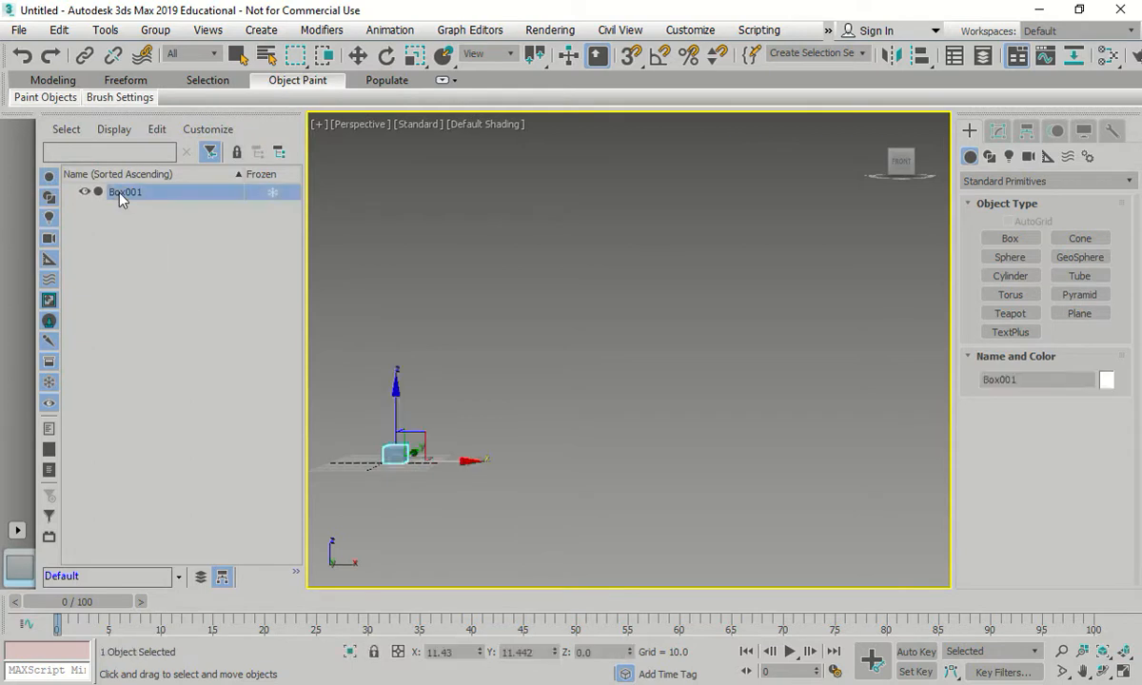
Start an array of Box001 with the incremental move set to 0 in Y and Z, and preview it clear of the dialog
{"action": "left_click", "coordinate": [104, 30]}
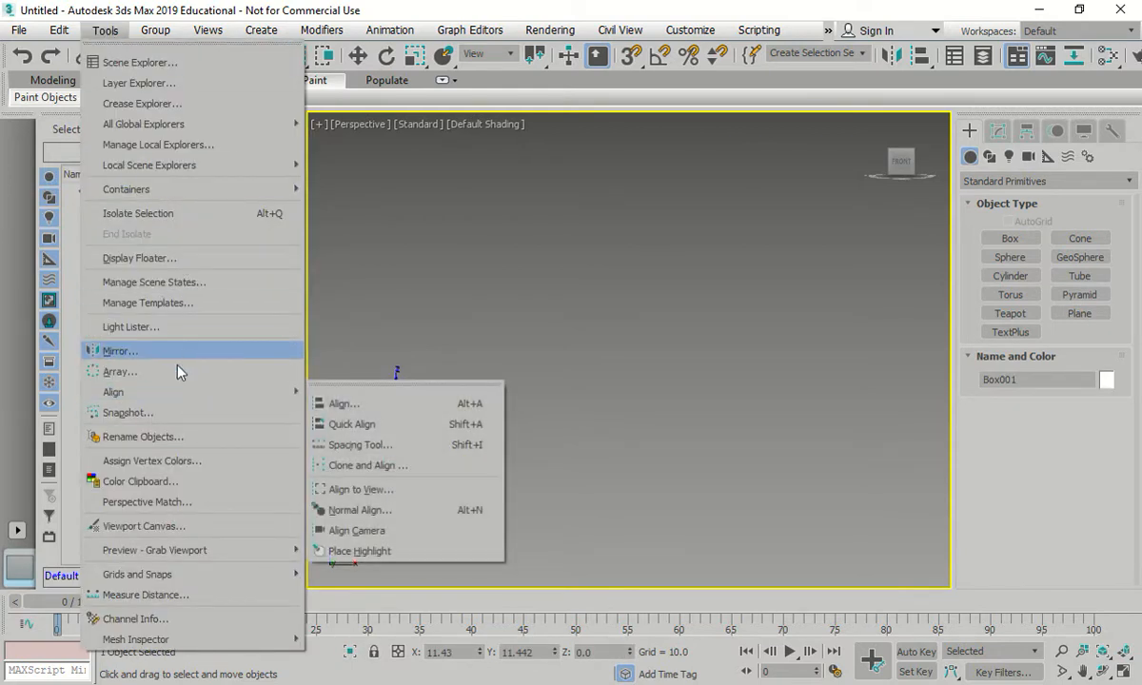
{"action": "left_click", "coordinate": [169, 371]}
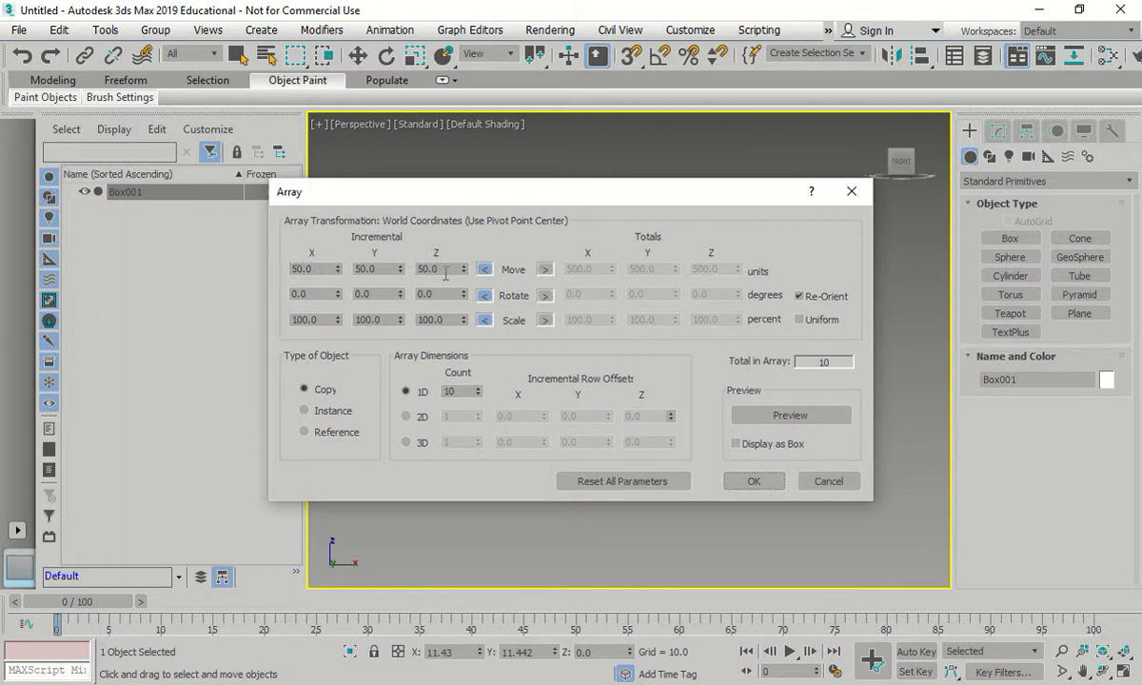
{"action": "double_click", "coordinate": [365, 269]}
{"action": "type", "text": "0"}
{"action": "key", "text": "Tab"}
{"action": "type", "text": "0"}
{"action": "key", "text": "Tab"}
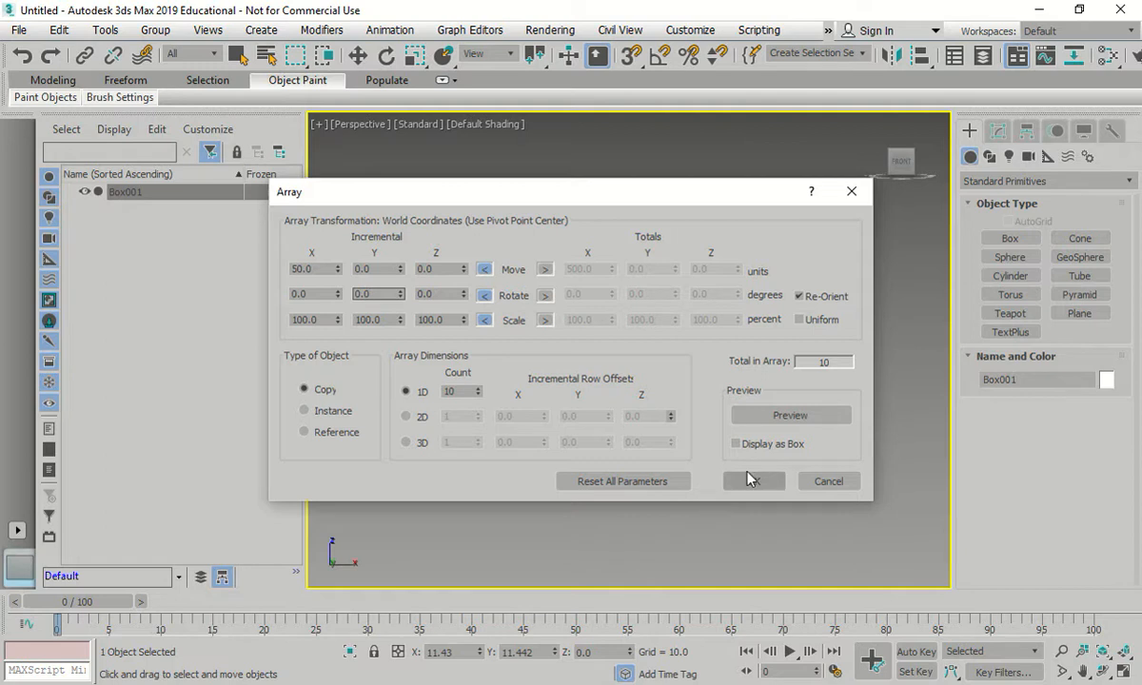
{"action": "left_click", "coordinate": [776, 417]}
{"action": "left_click_drag", "start_coordinate": [650, 195], "coordinate": [834, 56]}
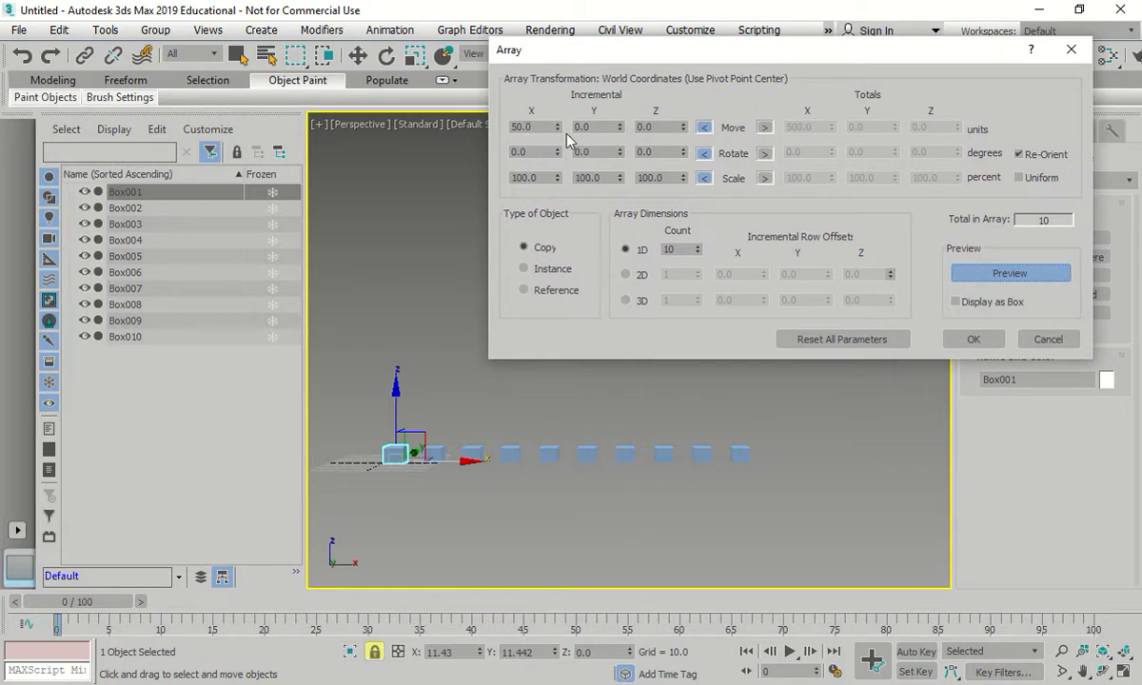
Set the array's incremental move to 0 in X and 50 units in Y
{"action": "left_click_drag", "start_coordinate": [550, 128], "coordinate": [419, 120]}
{"action": "type", "text": "0"}
{"action": "left_click_drag", "start_coordinate": [615, 127], "coordinate": [567, 128]}
{"action": "type", "text": "50"}
{"action": "left_click", "coordinate": [660, 127]}
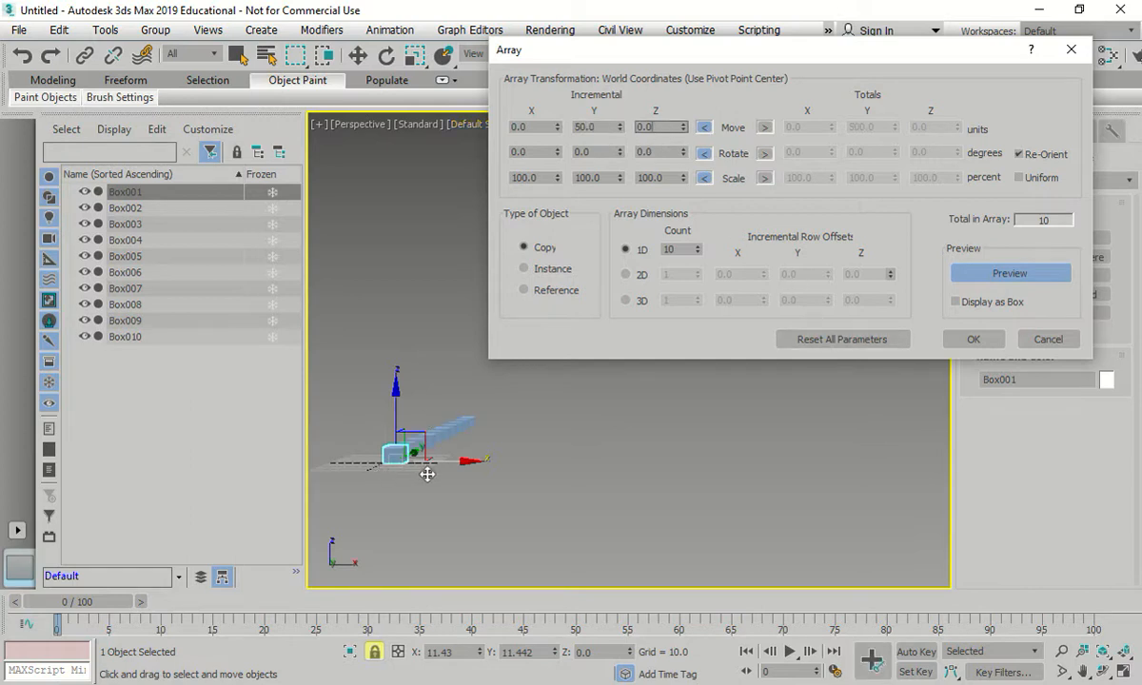
Set the array's incremental move to 0 in Y and 50 units in Z to preview a vertical stack
{"action": "left_click_drag", "start_coordinate": [625, 133], "coordinate": [495, 129]}
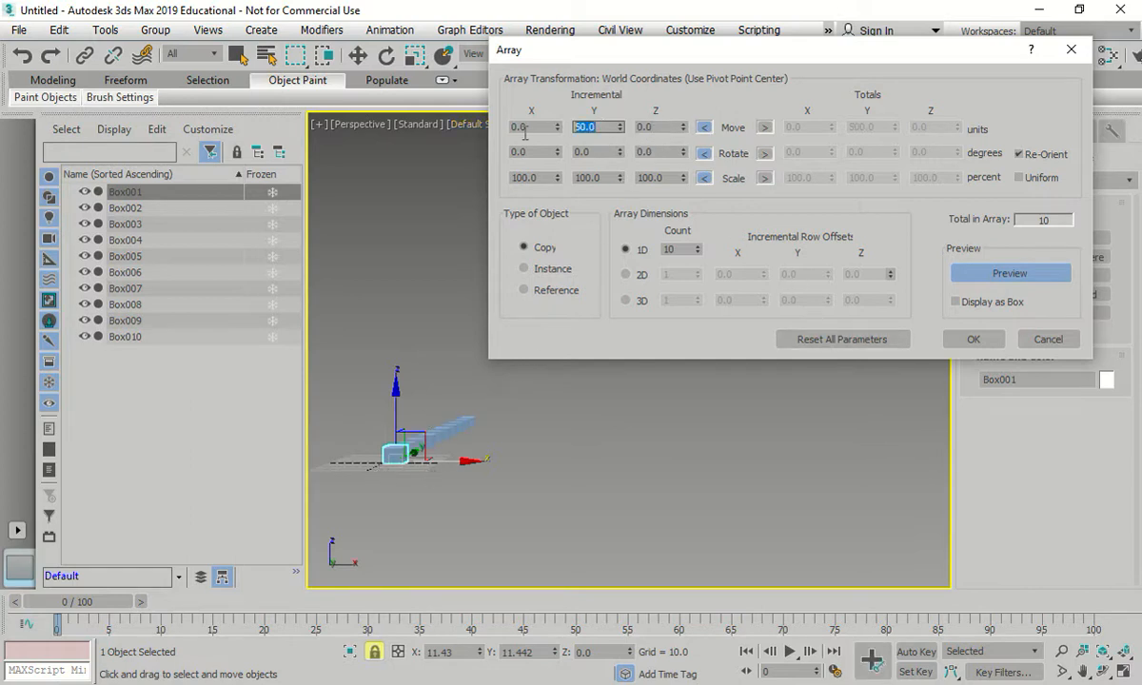
{"action": "type", "text": "0"}
{"action": "key", "text": "Tab"}
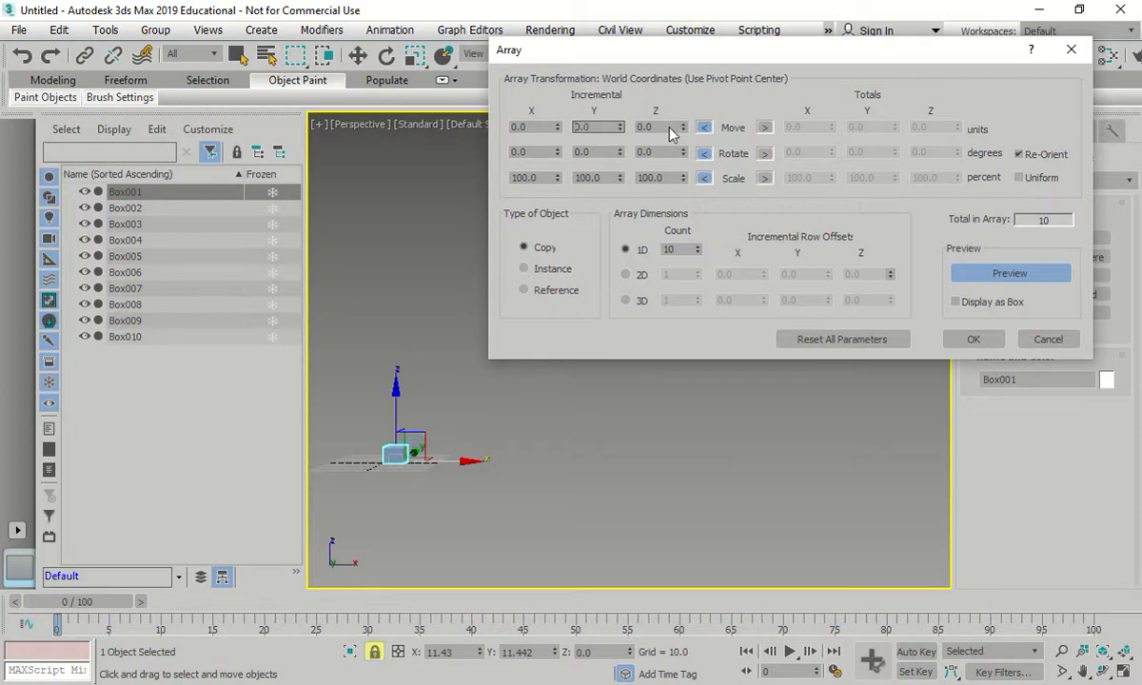
{"action": "type", "text": "50"}
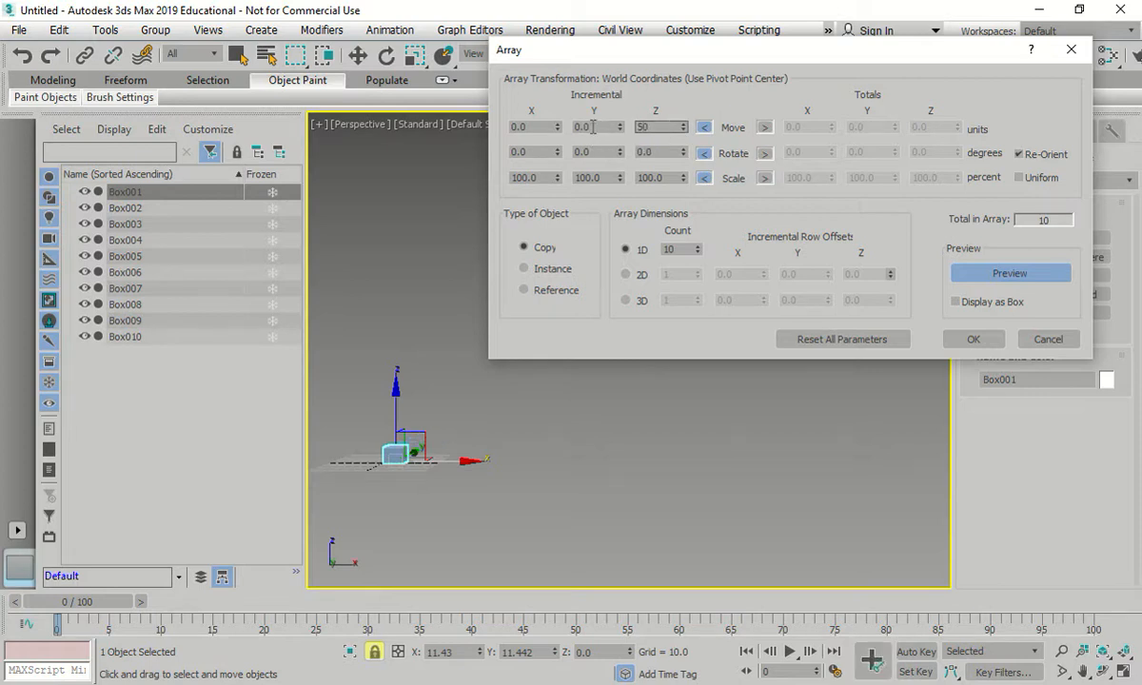
{"action": "key", "text": "Tab"}
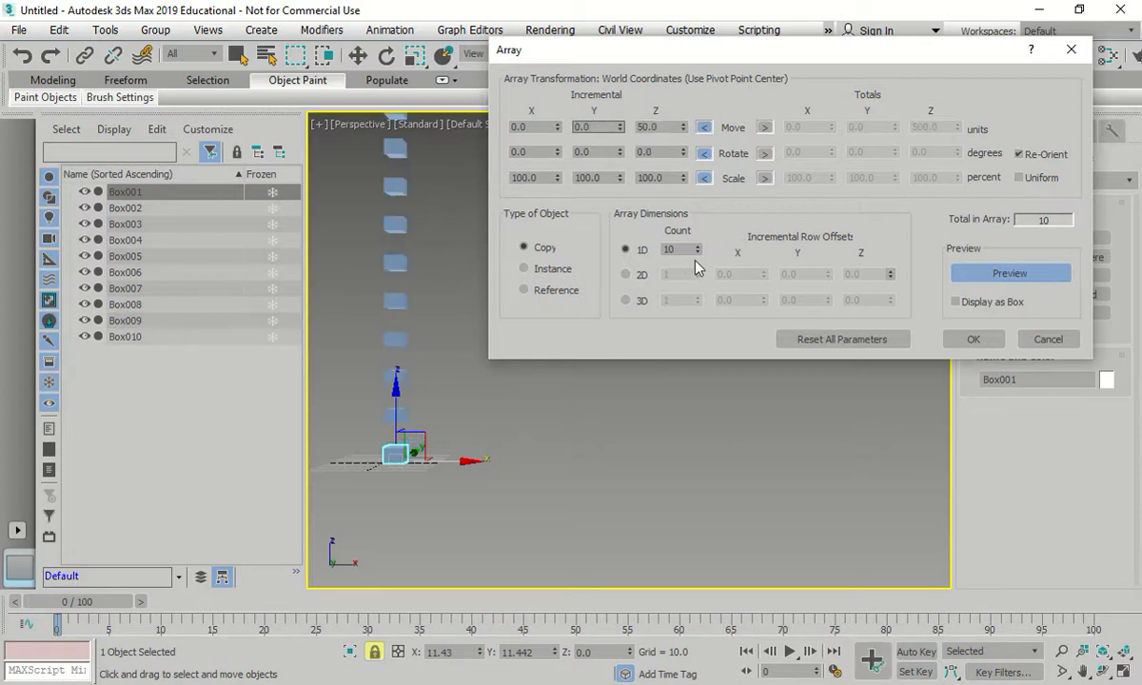
{"action": "scroll", "coordinate": [441, 397], "scroll_direction": "down", "scroll_amount": 2}
{"action": "middle_click_drag", "start_coordinate": [441, 397], "coordinate": [443, 409]}
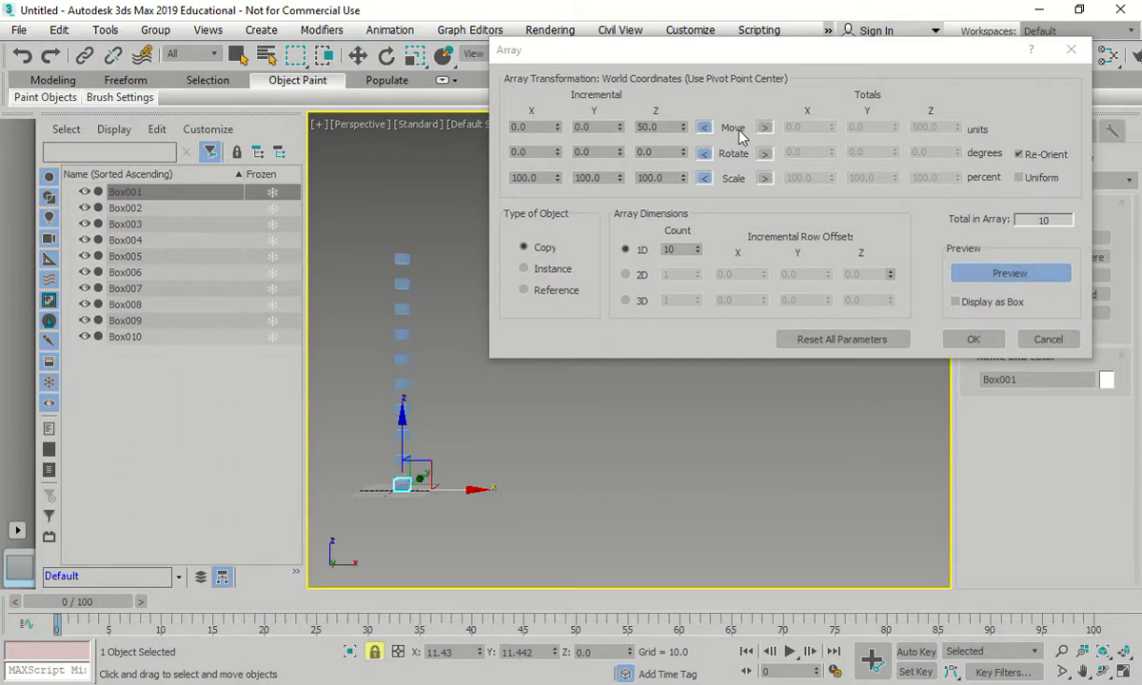
Set the array's incremental scale to 50 percent in X, Y and Z
{"action": "left_click", "coordinate": [659, 178]}
{"action": "left_click_drag", "start_coordinate": [659, 178], "coordinate": [482, 178]}
{"action": "type", "text": "50"}
{"action": "left_click", "coordinate": [608, 177]}
{"action": "type", "text": "5050"}
{"action": "scroll", "coordinate": [416, 476], "scroll_direction": "up", "scroll_amount": 8}
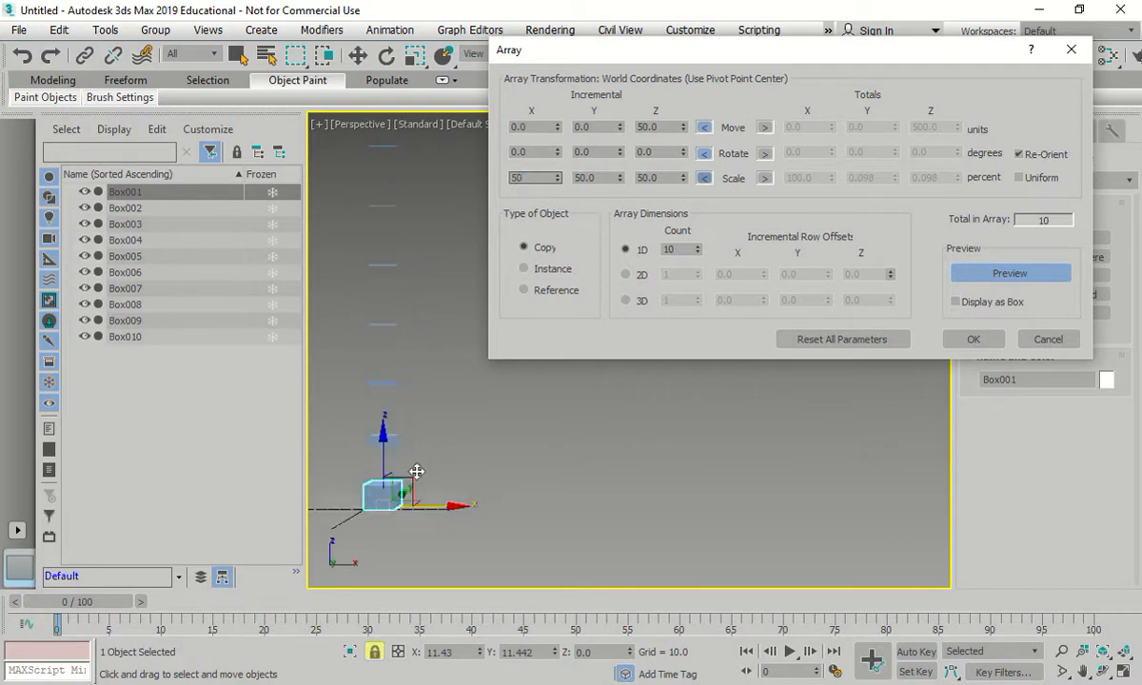
{"action": "left_click", "coordinate": [538, 152]}
{"action": "scroll", "coordinate": [395, 266], "scroll_direction": "down", "scroll_amount": 6}
{"action": "scroll", "coordinate": [409, 200], "scroll_direction": "up", "scroll_amount": 5}
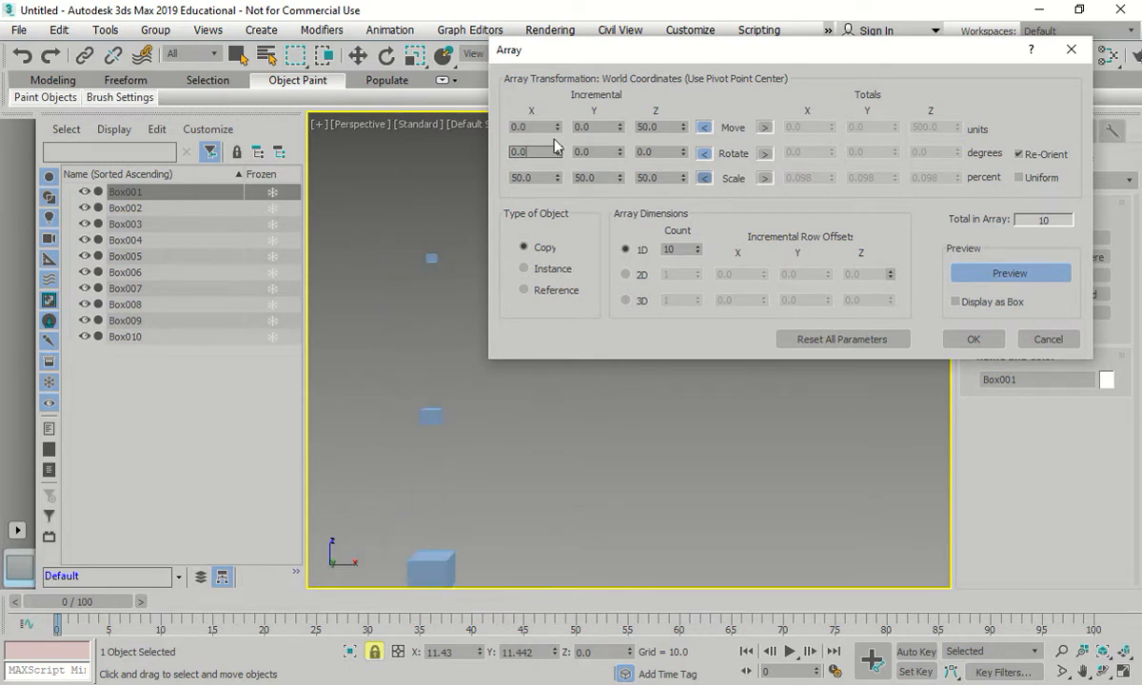
Set the array's incremental move to 10 units in X and 0 in Z, and inspect the shrinking row of boxes
{"action": "key", "text": "shift+Tab"}
{"action": "type", "text": "0"}
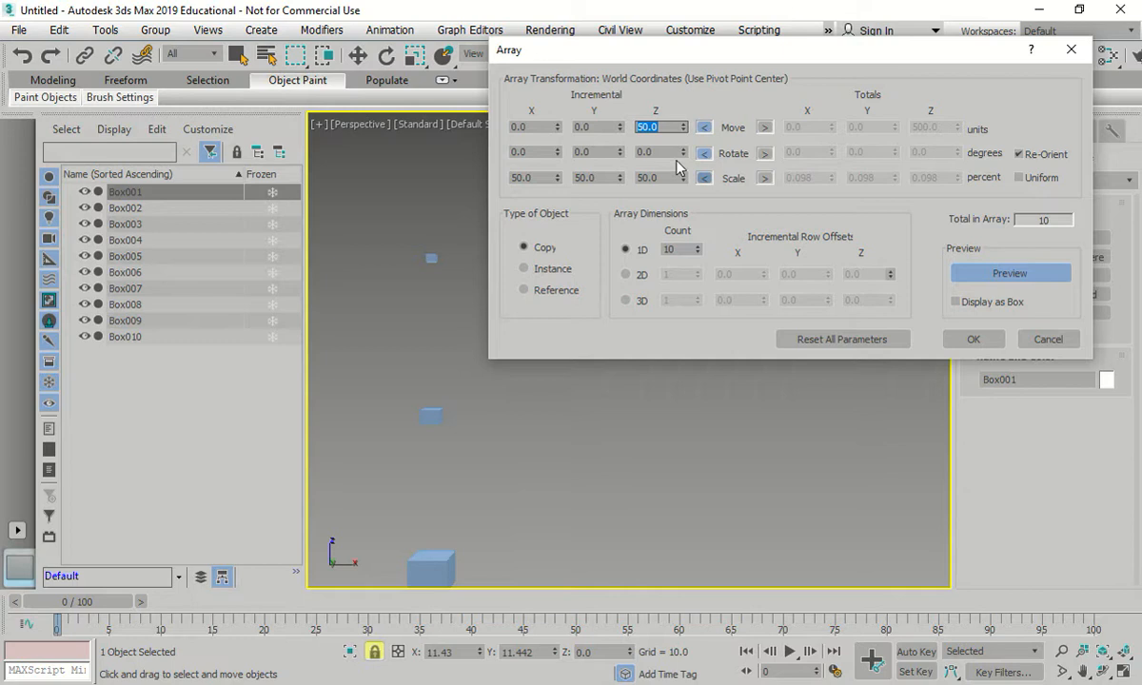
{"action": "double_click", "coordinate": [536, 126]}
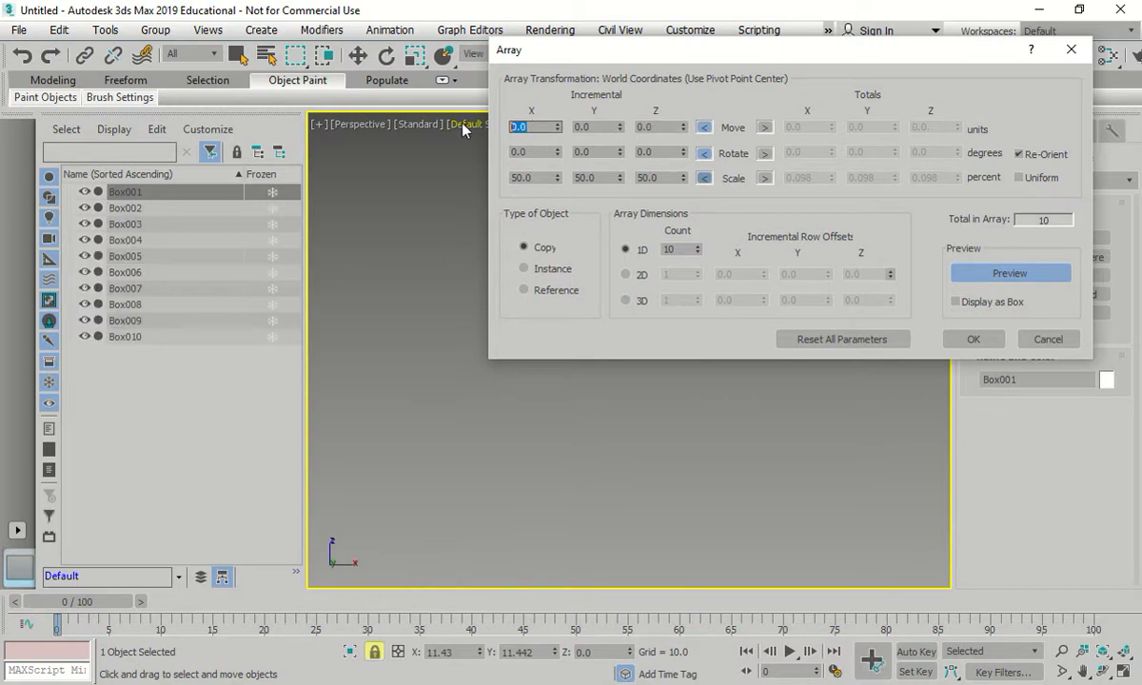
{"action": "type", "text": "10"}
{"action": "left_click", "coordinate": [582, 151]}
{"action": "scroll", "coordinate": [514, 372], "scroll_direction": "up", "scroll_amount": 5}
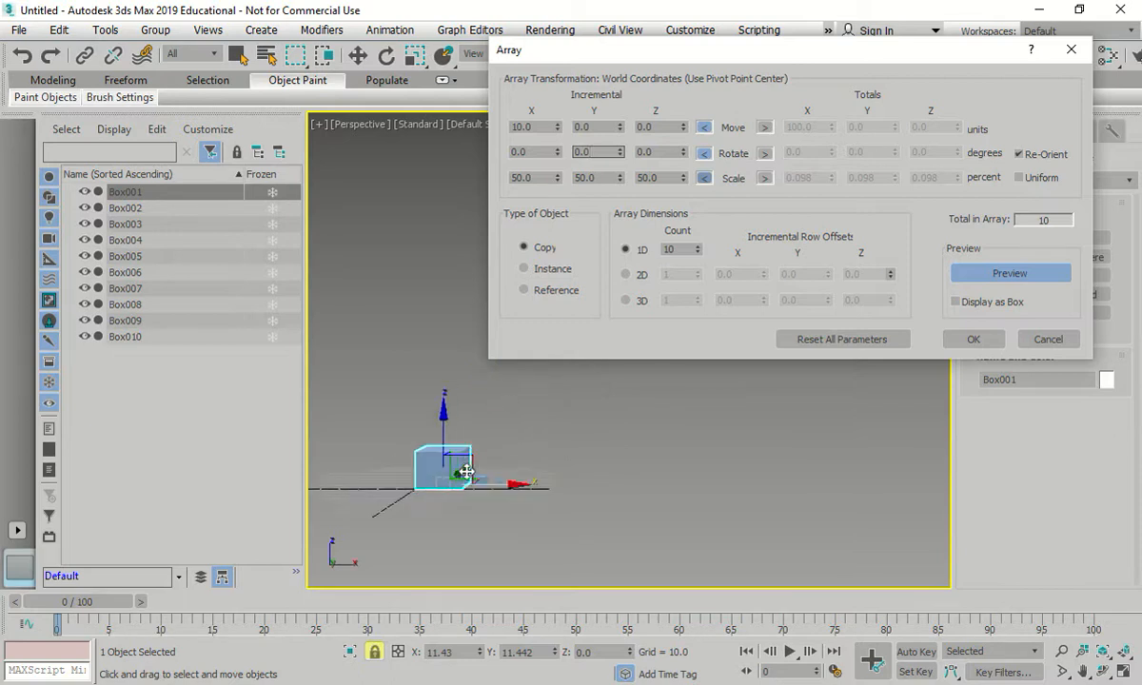
{"action": "scroll", "coordinate": [485, 491], "scroll_direction": "up", "scroll_amount": 5}
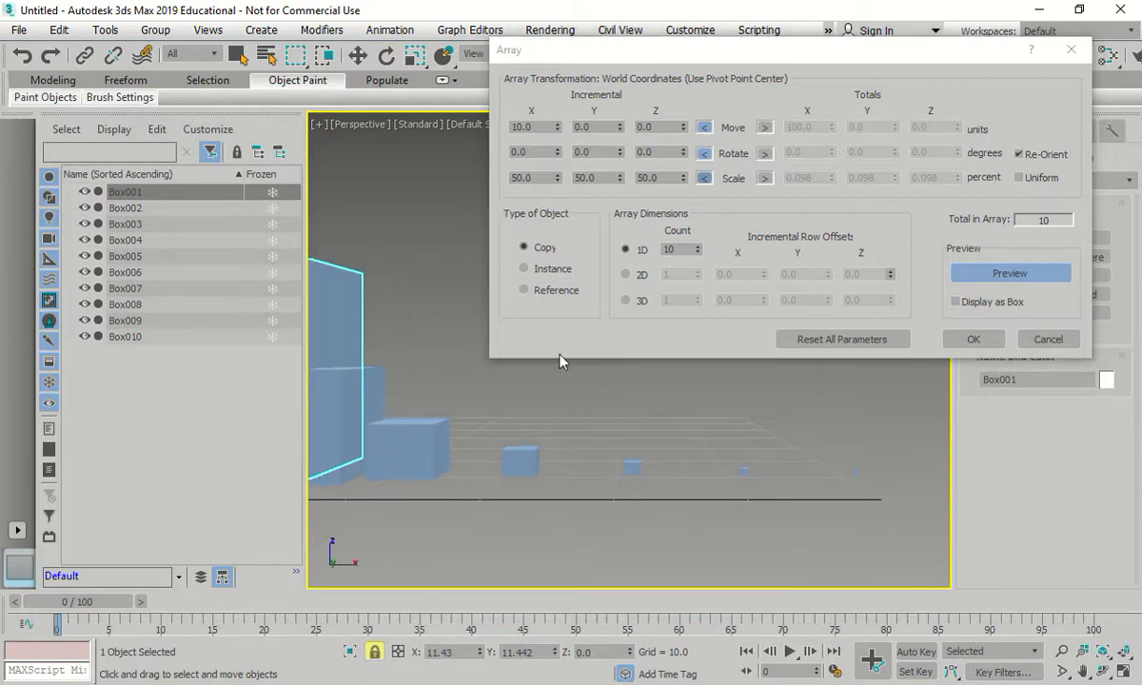
Try the 2D and 3D array dimensions, return to 1D and create the array of 10 copies
{"action": "left_click", "coordinate": [625, 275]}
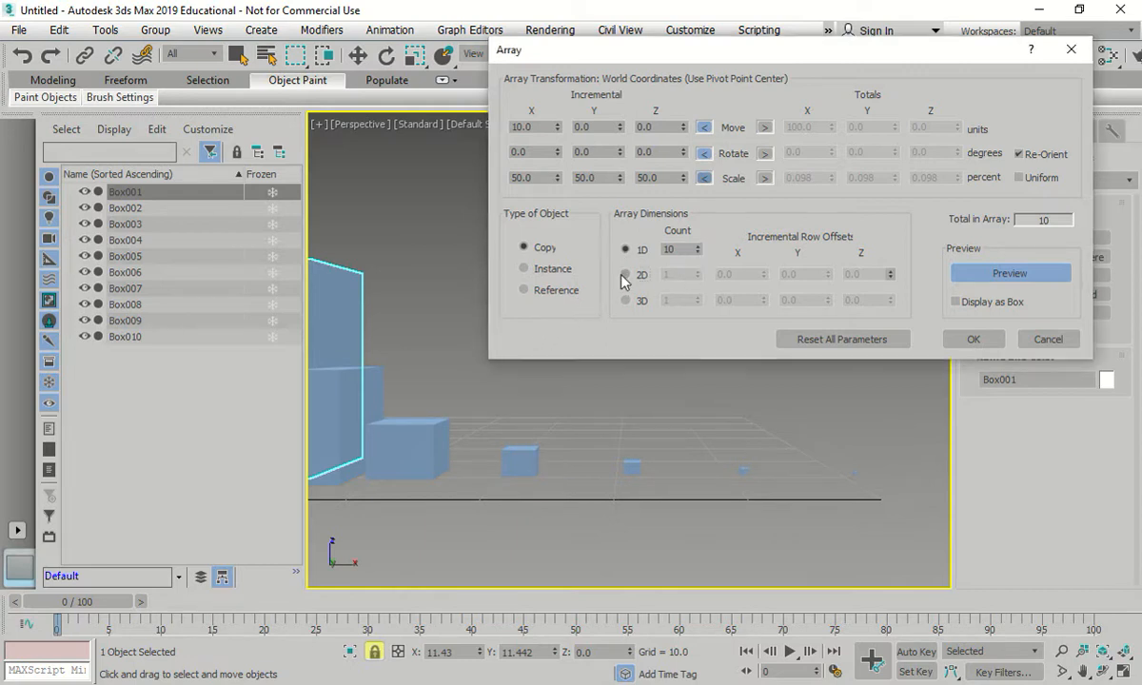
{"action": "left_click", "coordinate": [625, 301]}
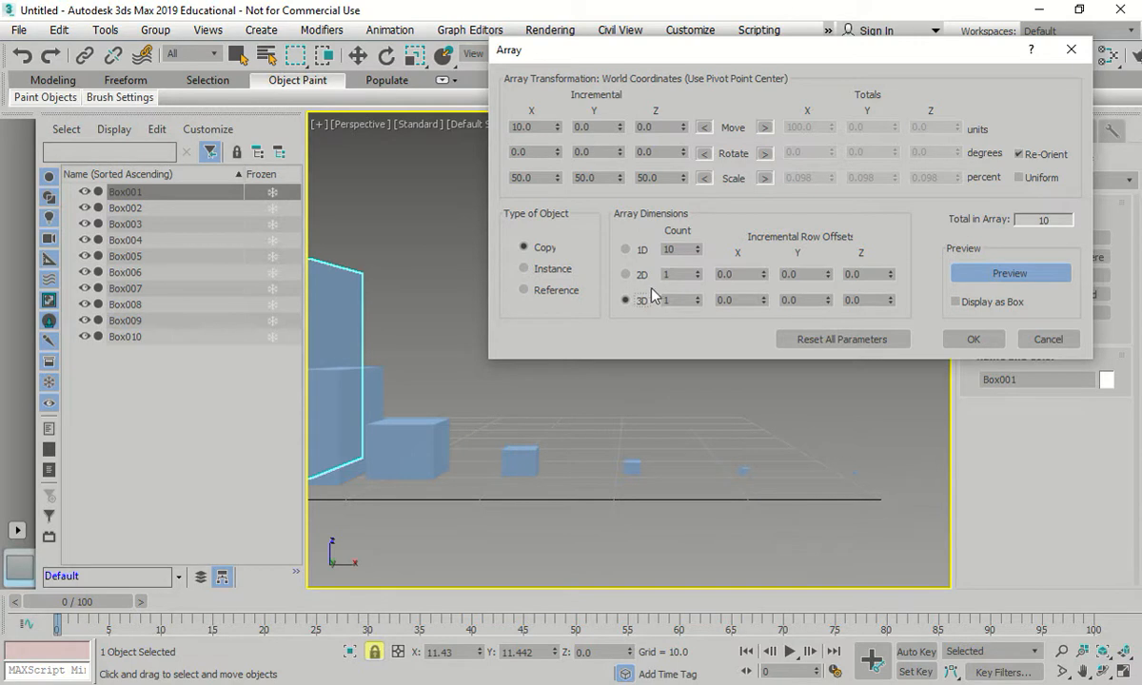
{"action": "left_click", "coordinate": [625, 249]}
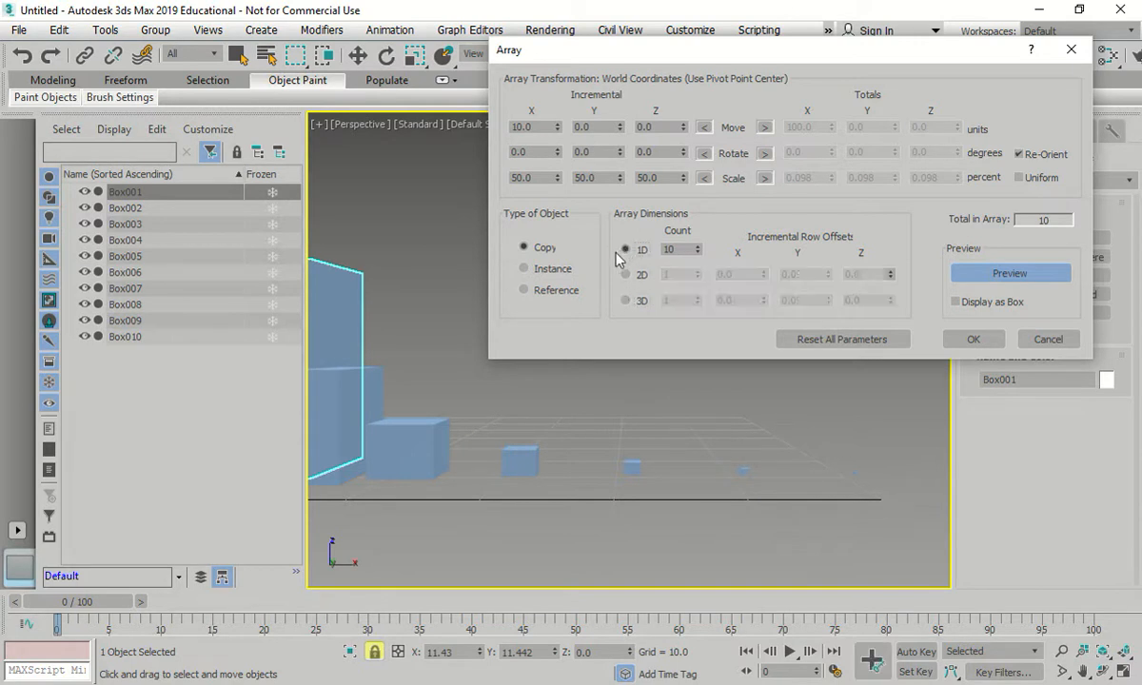
{"action": "left_click", "coordinate": [961, 340]}
{"action": "scroll", "coordinate": [484, 523], "scroll_direction": "up", "scroll_amount": 5}
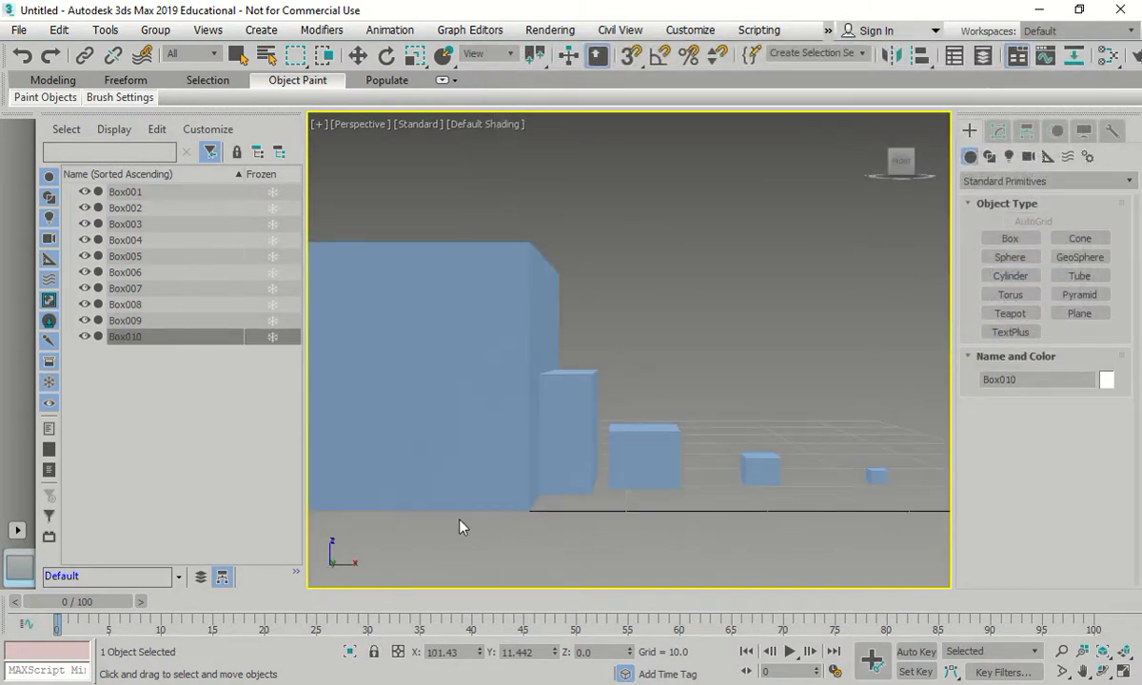
Delete Box002 through Box010, and return the perspective view to home with the grid hidden
{"action": "left_click", "coordinate": [706, 305]}
{"action": "scroll", "coordinate": [529, 387], "scroll_direction": "down", "scroll_amount": 5}
{"action": "left_click", "coordinate": [133, 338]}
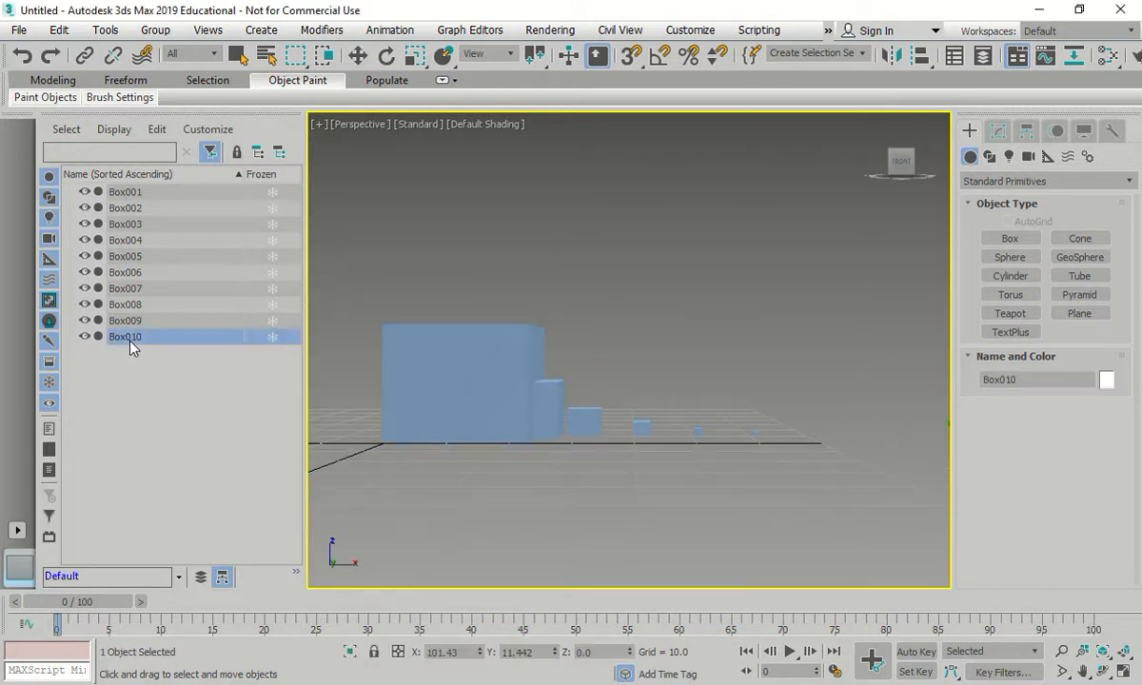
{"action": "left_click", "coordinate": [138, 208], "text": "shift"}
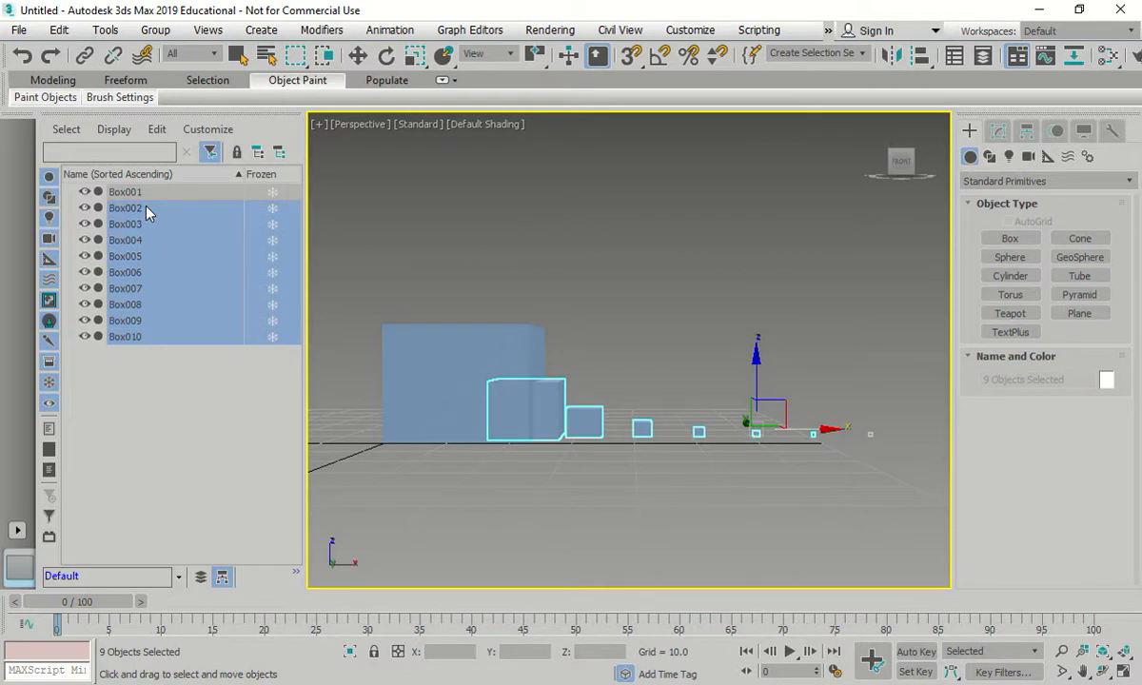
{"action": "key", "text": "Delete"}
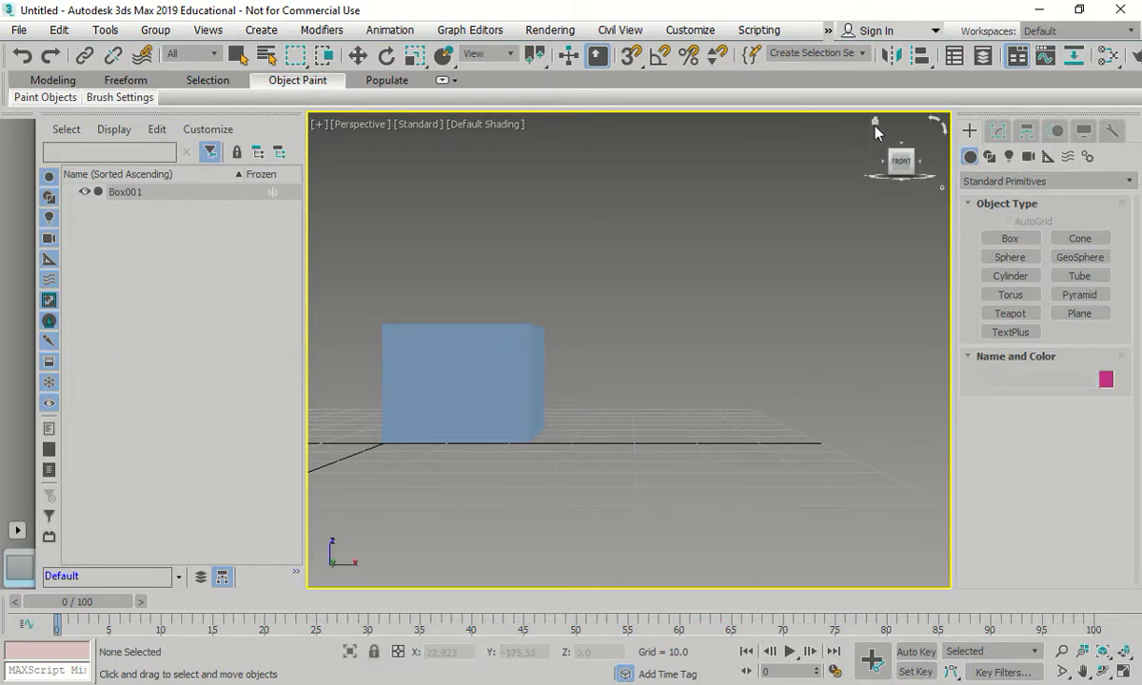
{"action": "left_click", "coordinate": [874, 125]}
{"action": "key", "text": "g"}
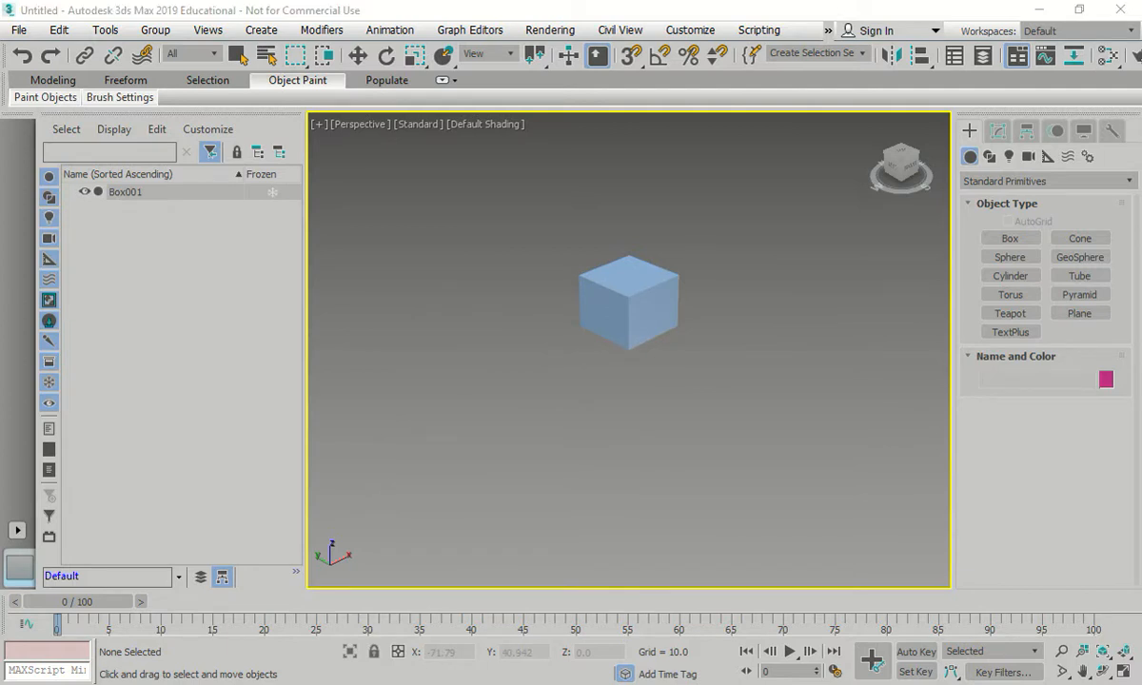
Open the Spacing Tool, examine its path, count, context and object type options, and close it
{"action": "left_click", "coordinate": [113, 31]}
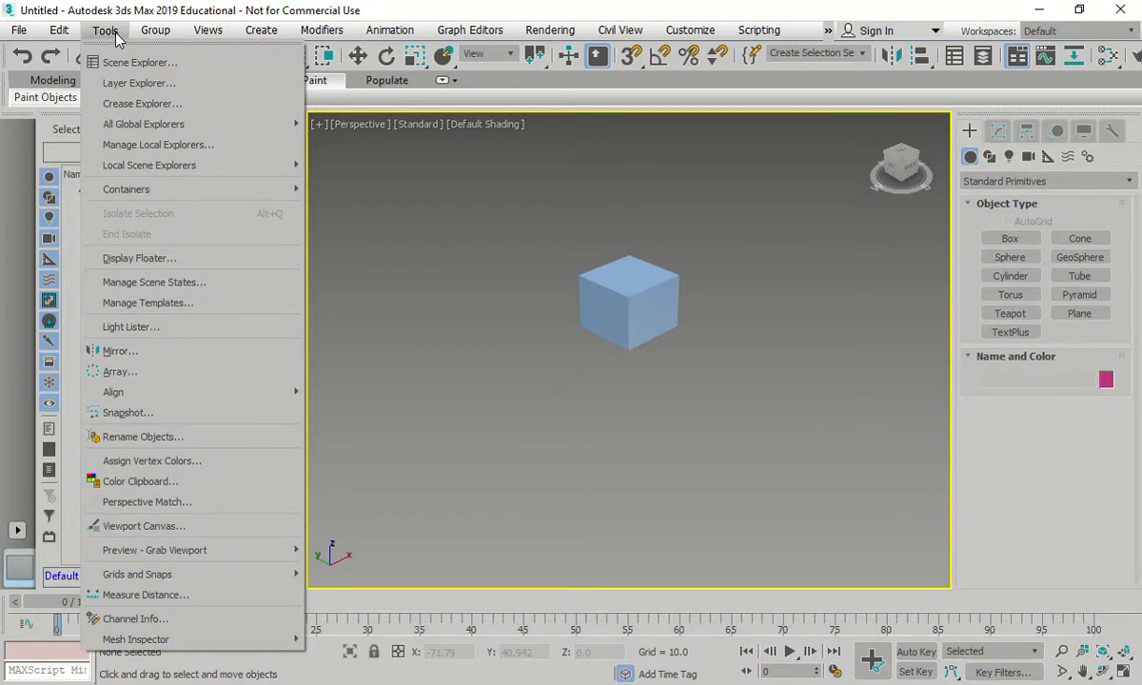
{"action": "left_click", "coordinate": [197, 420]}
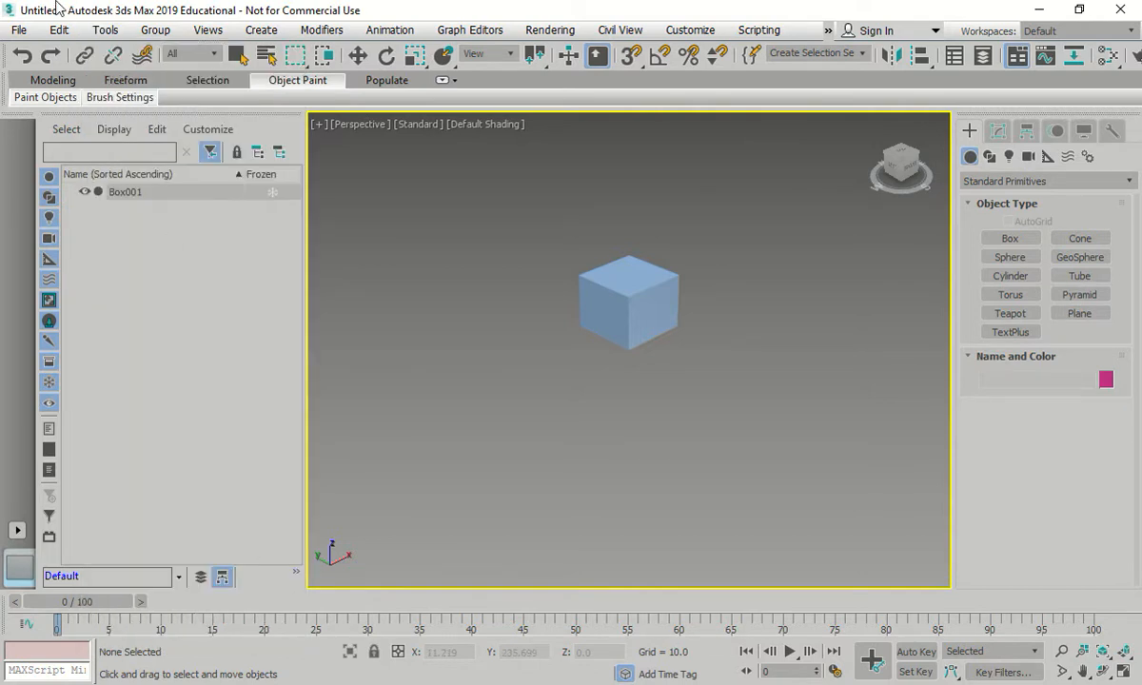
{"action": "left_click", "coordinate": [105, 32]}
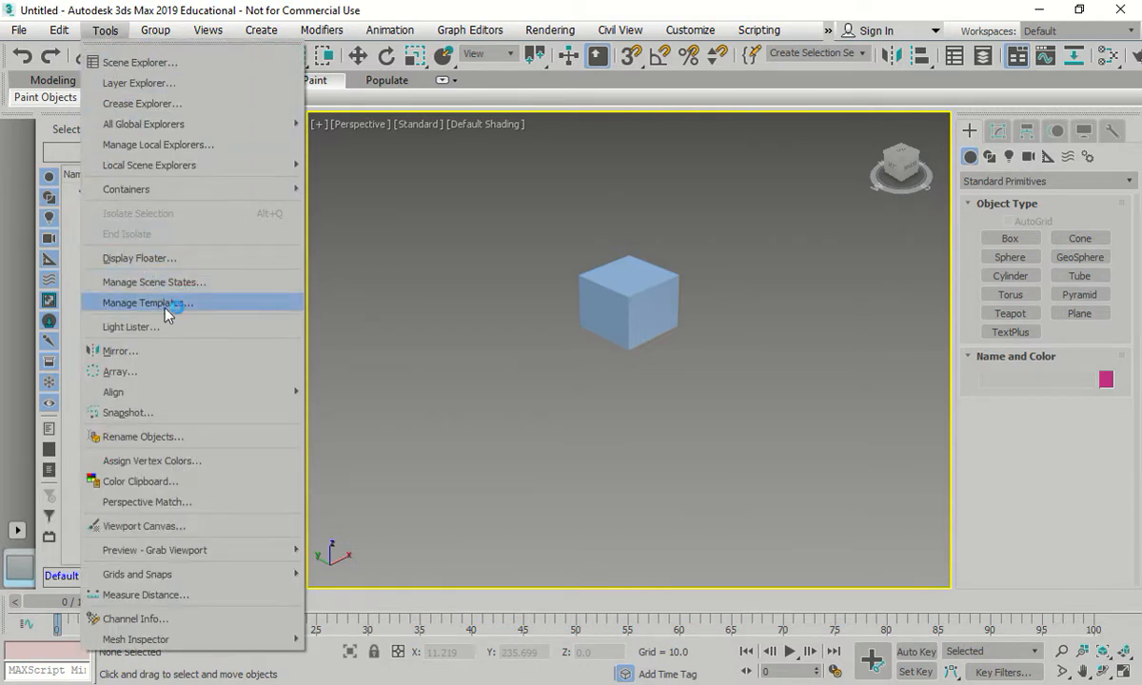
{"action": "mouse_move", "coordinate": [276, 392]}
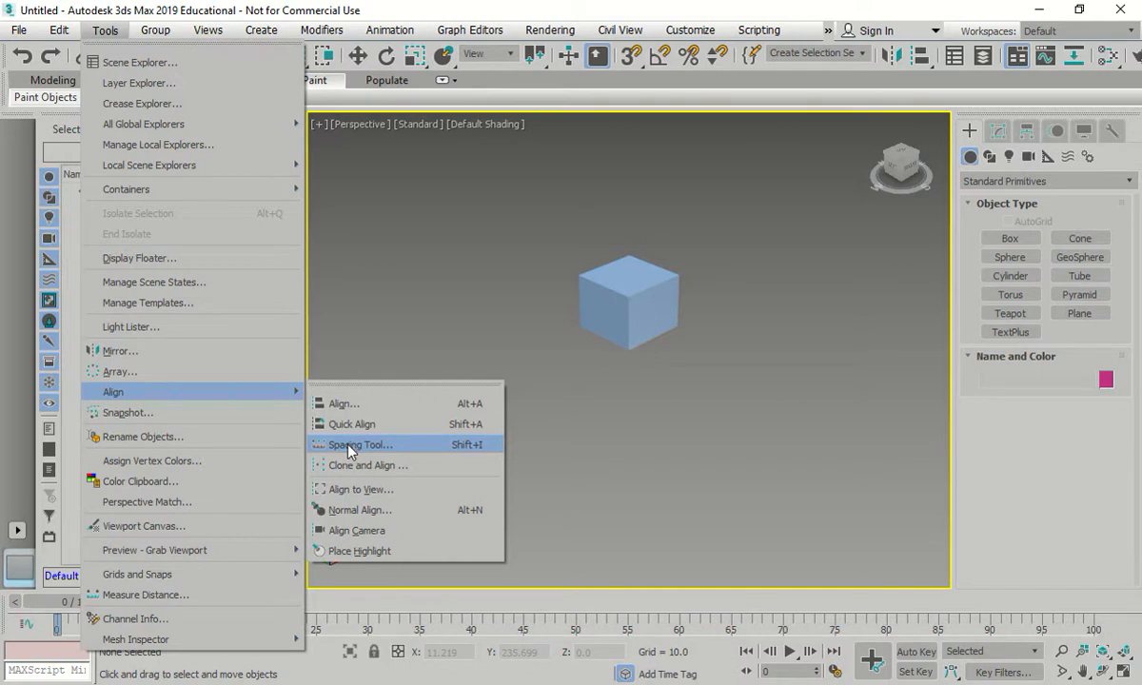
{"action": "mouse_move", "coordinate": [352, 451]}
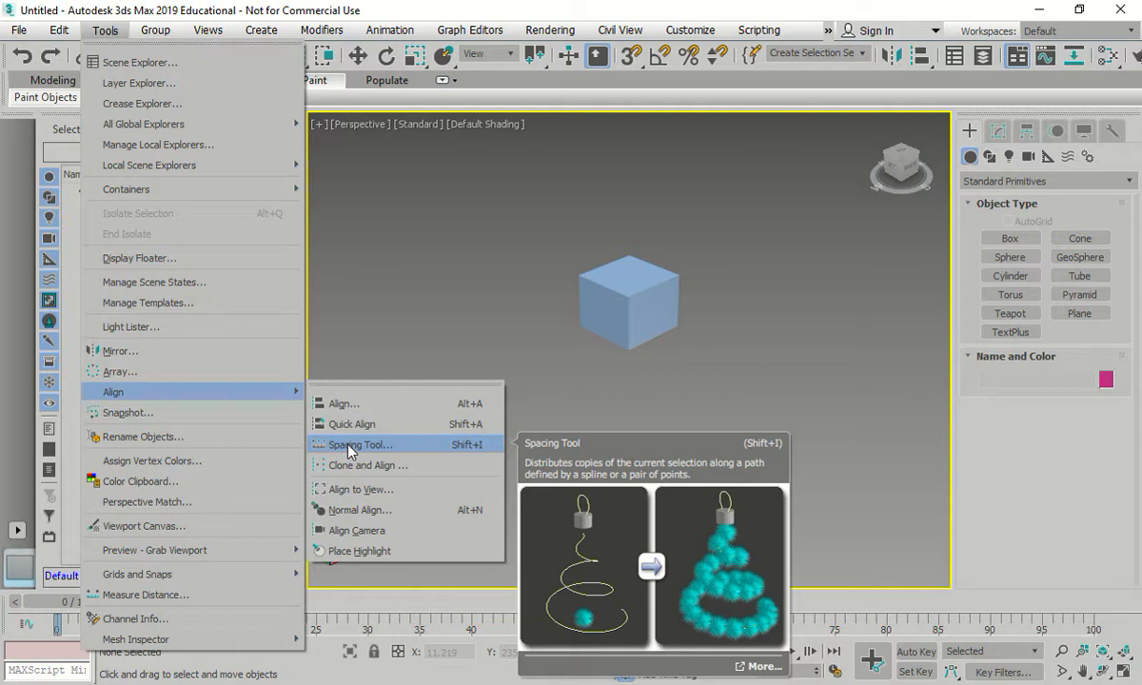
{"action": "left_click", "coordinate": [349, 445]}
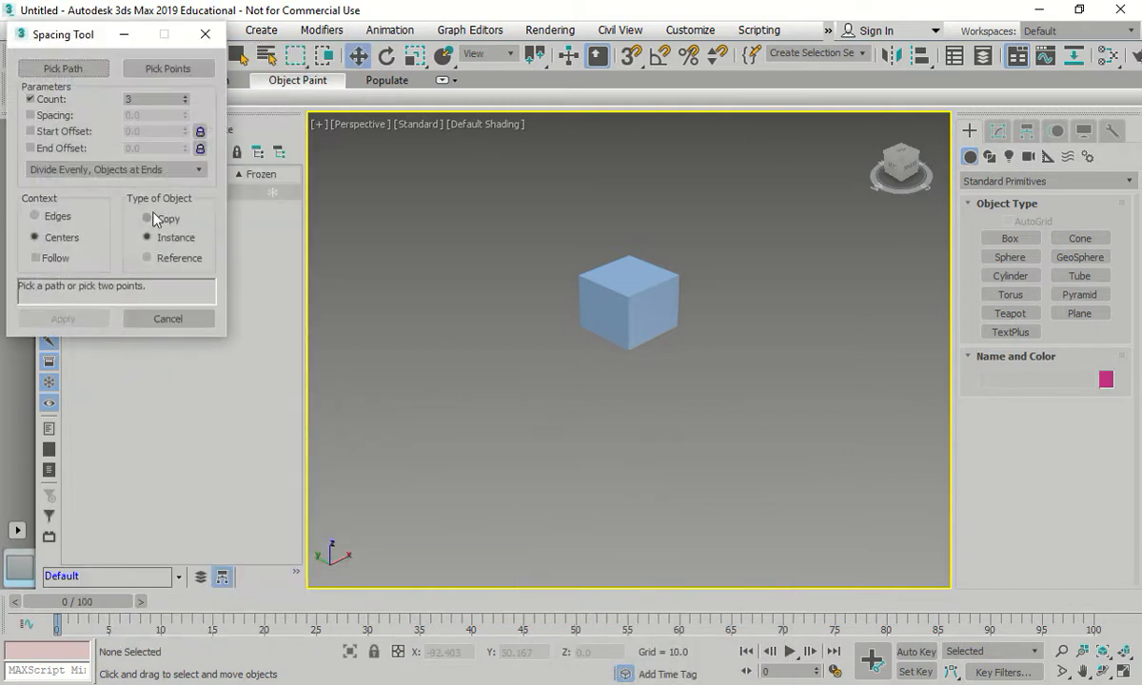
{"action": "left_click_drag", "start_coordinate": [91, 35], "coordinate": [474, 141]}
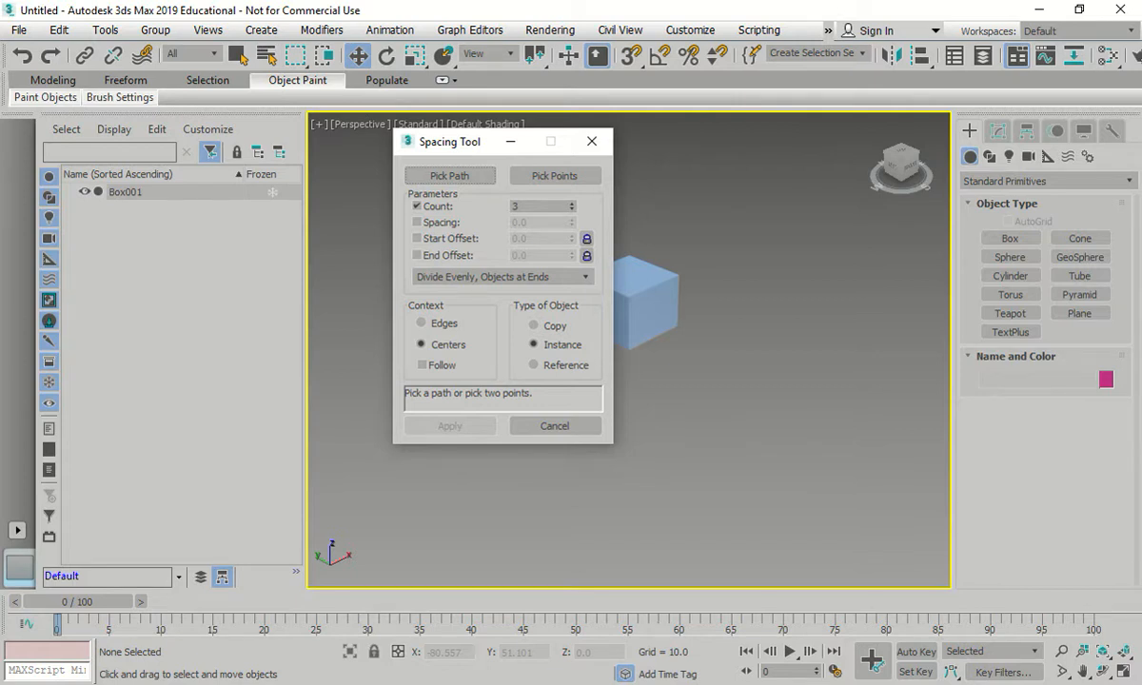
{"action": "left_click", "coordinate": [591, 141]}
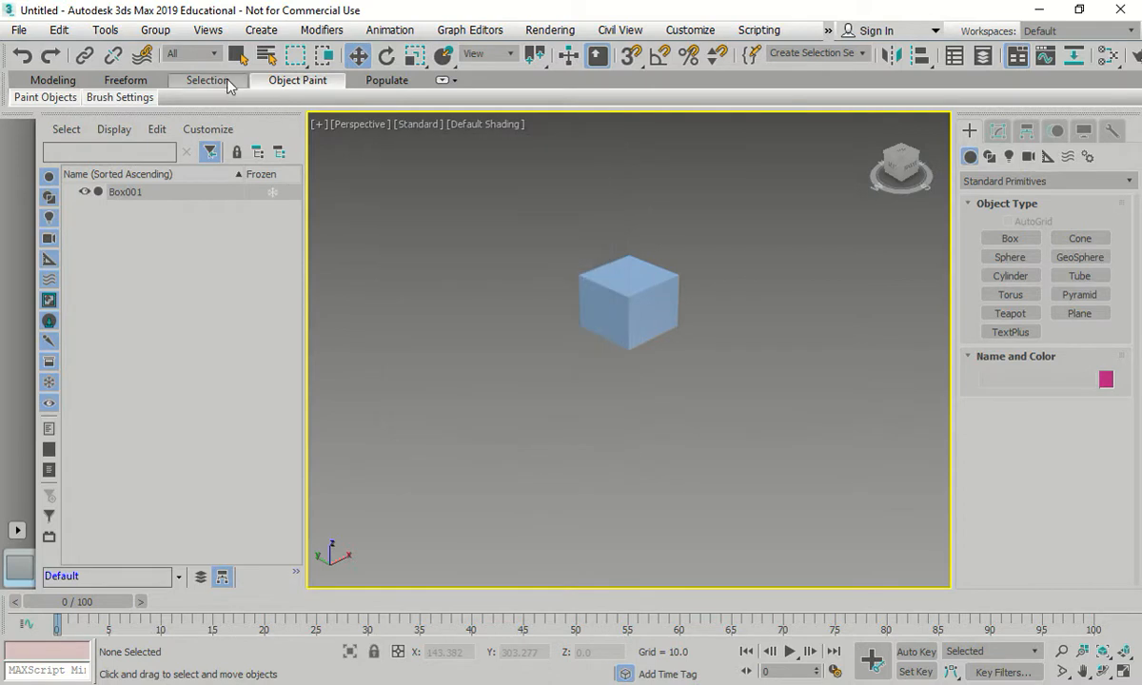
Open the Clone and Align tool, examine its source, destination, clone and align parameters, and close it without applying
{"action": "left_click", "coordinate": [105, 30]}
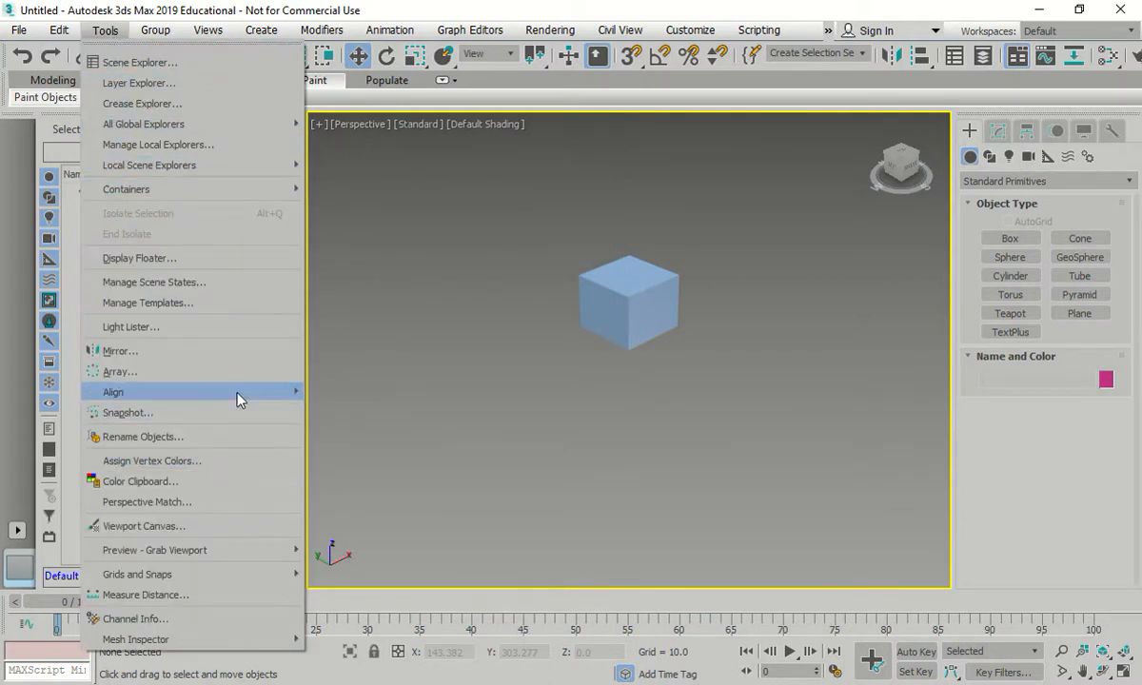
{"action": "mouse_move", "coordinate": [233, 392]}
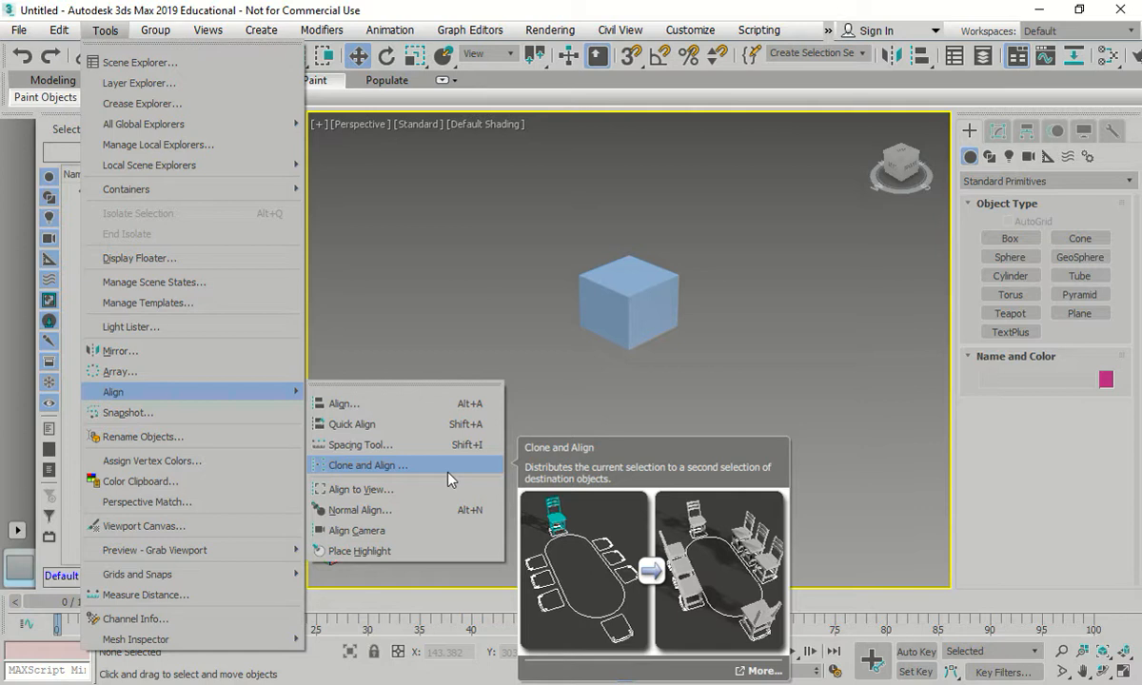
{"action": "left_click", "coordinate": [392, 465]}
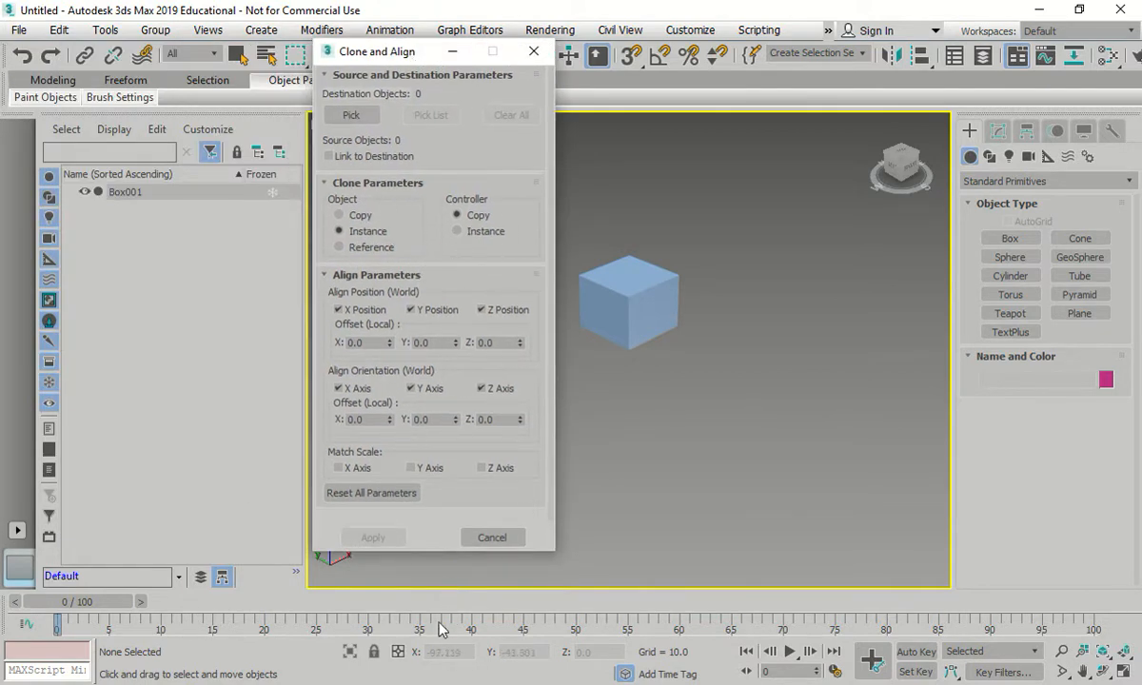
{"action": "left_click", "coordinate": [490, 538]}
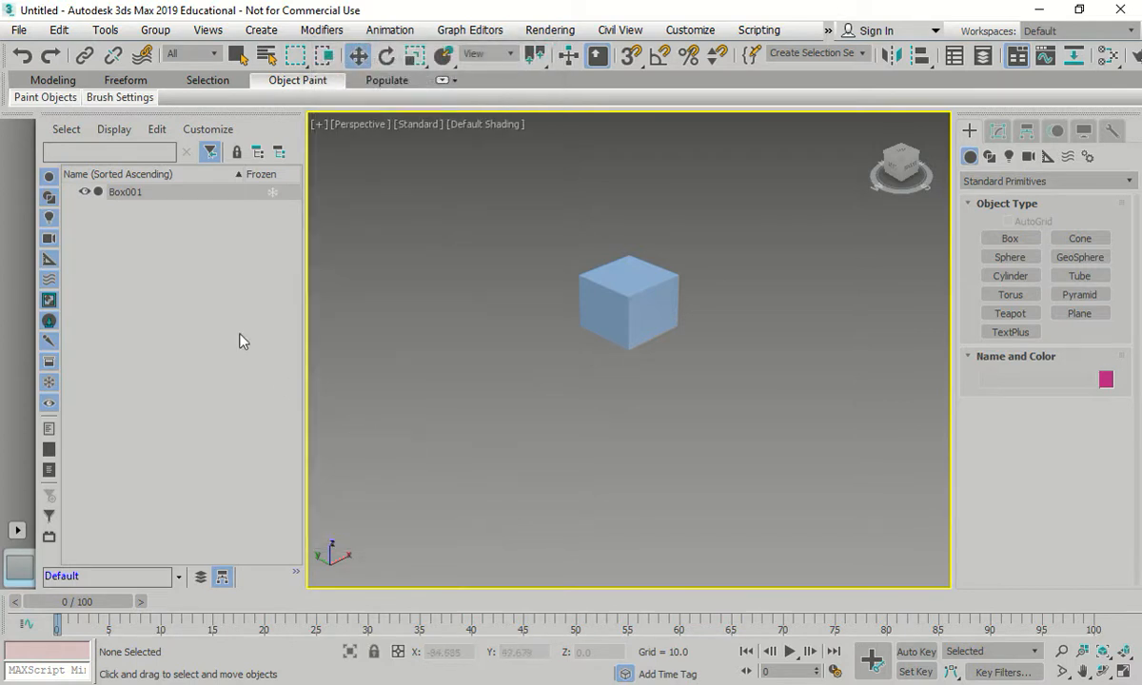
Select Box001 in the Scene Explorer, view its Clone options from there, and dismiss them without cloning
{"action": "right_click", "coordinate": [110, 183]}
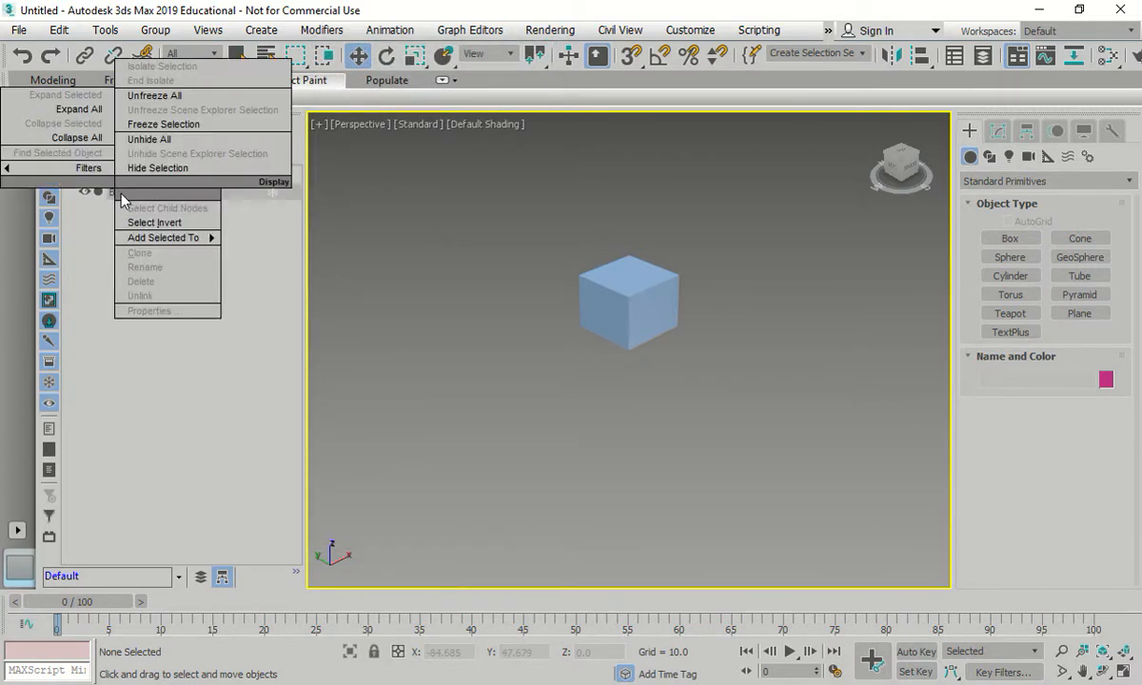
{"action": "key", "text": "Escape"}
{"action": "left_click", "coordinate": [123, 196]}
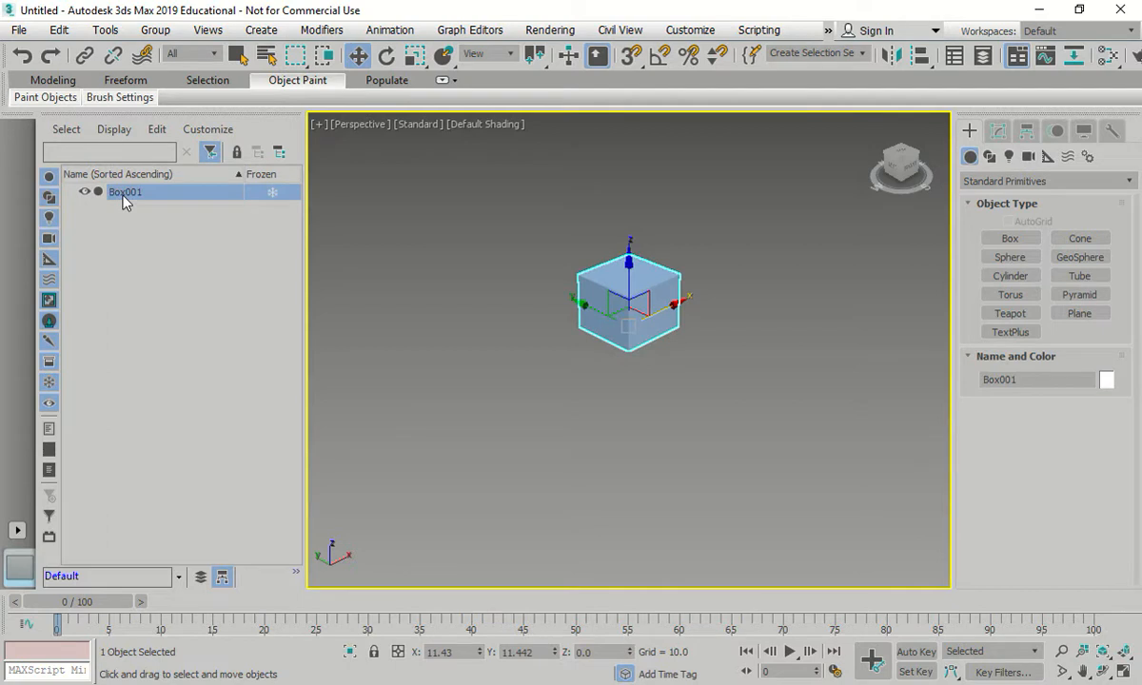
{"action": "right_click", "coordinate": [122, 196]}
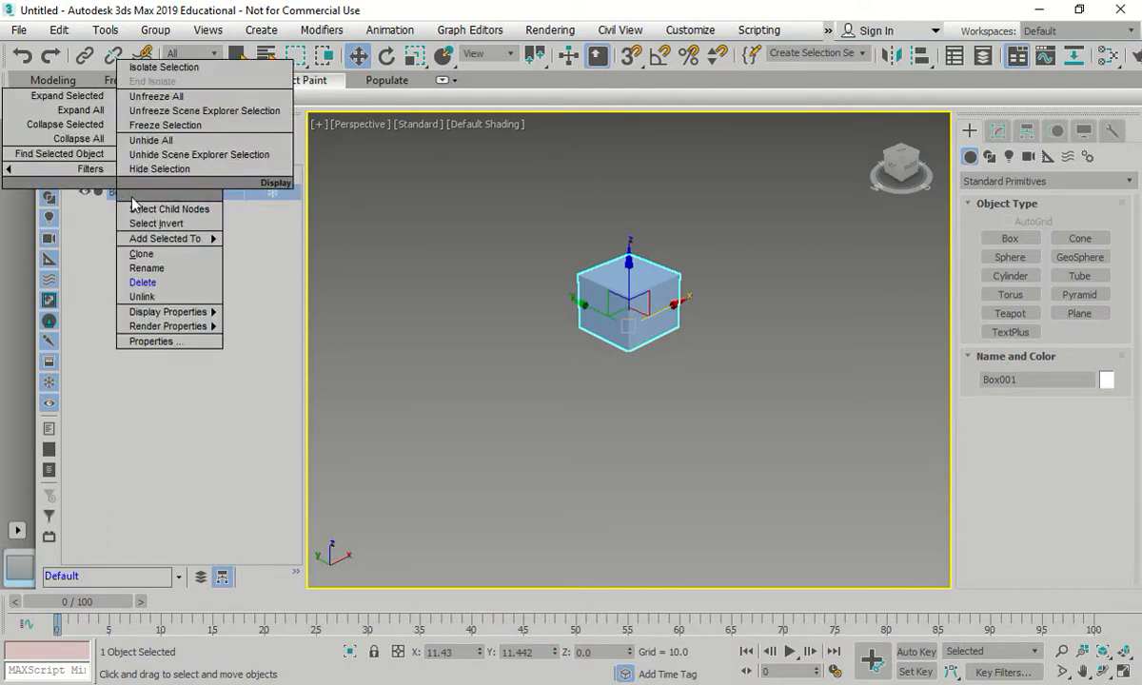
{"action": "left_click", "coordinate": [181, 253]}
{"action": "left_click", "coordinate": [646, 259]}
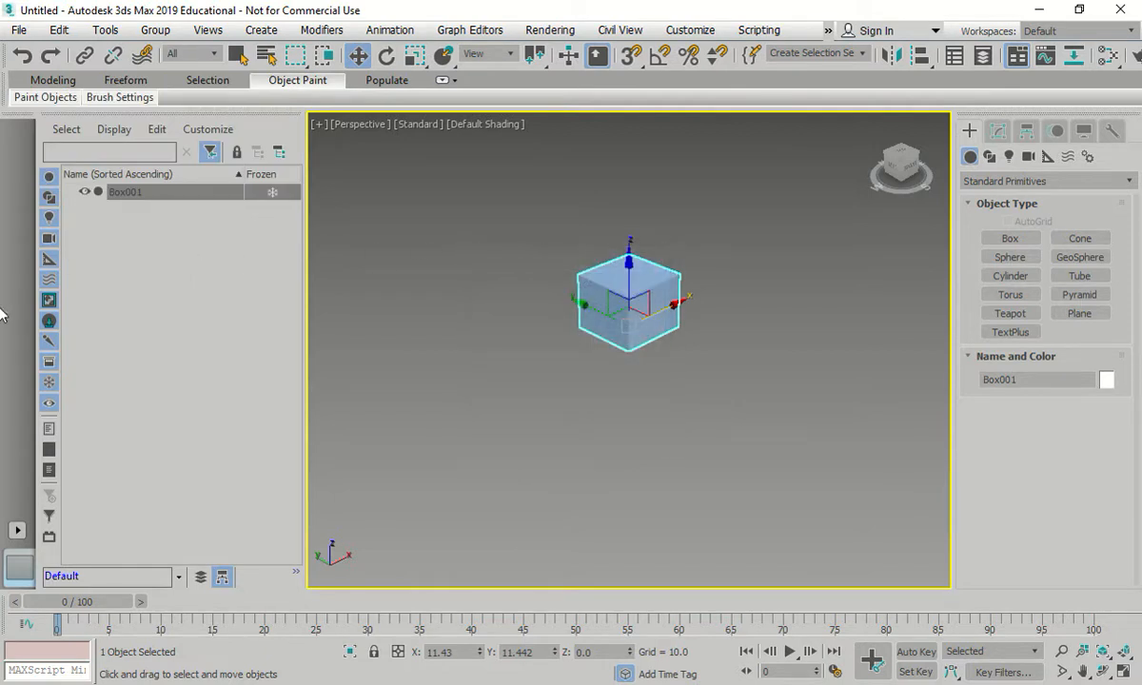
Show the Clone options for Box001 from the Scene Explorer again, cancel them, and bring up the box's commands in the viewport
{"action": "left_click", "coordinate": [119, 193]}
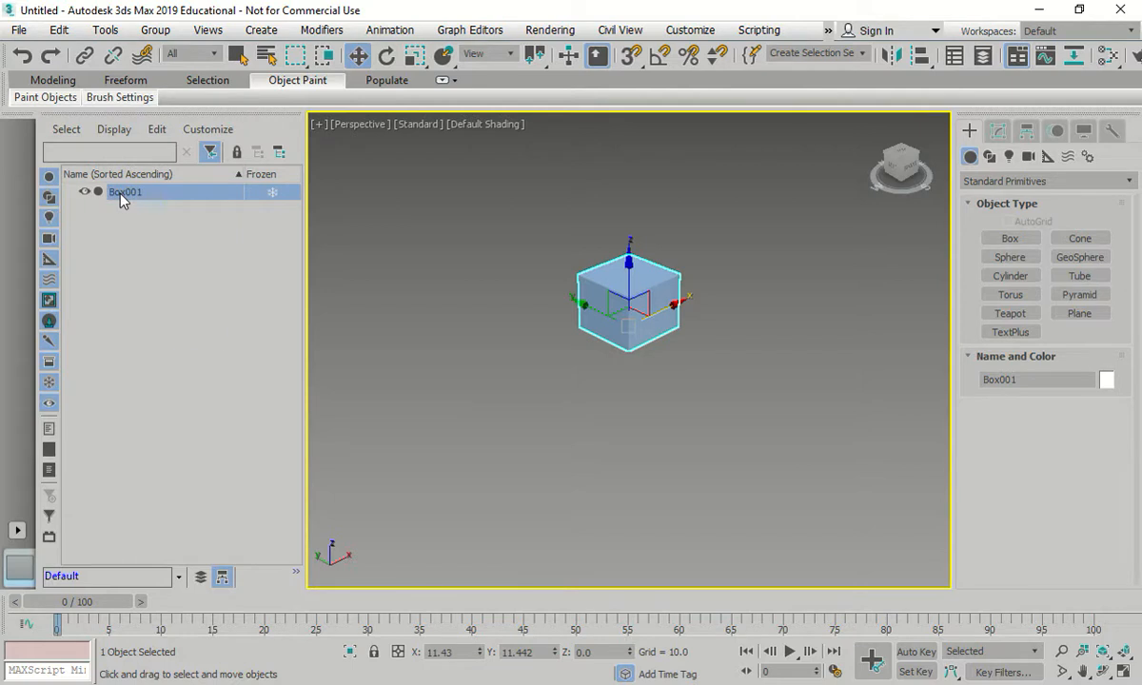
{"action": "right_click", "coordinate": [118, 193]}
{"action": "left_click", "coordinate": [200, 253]}
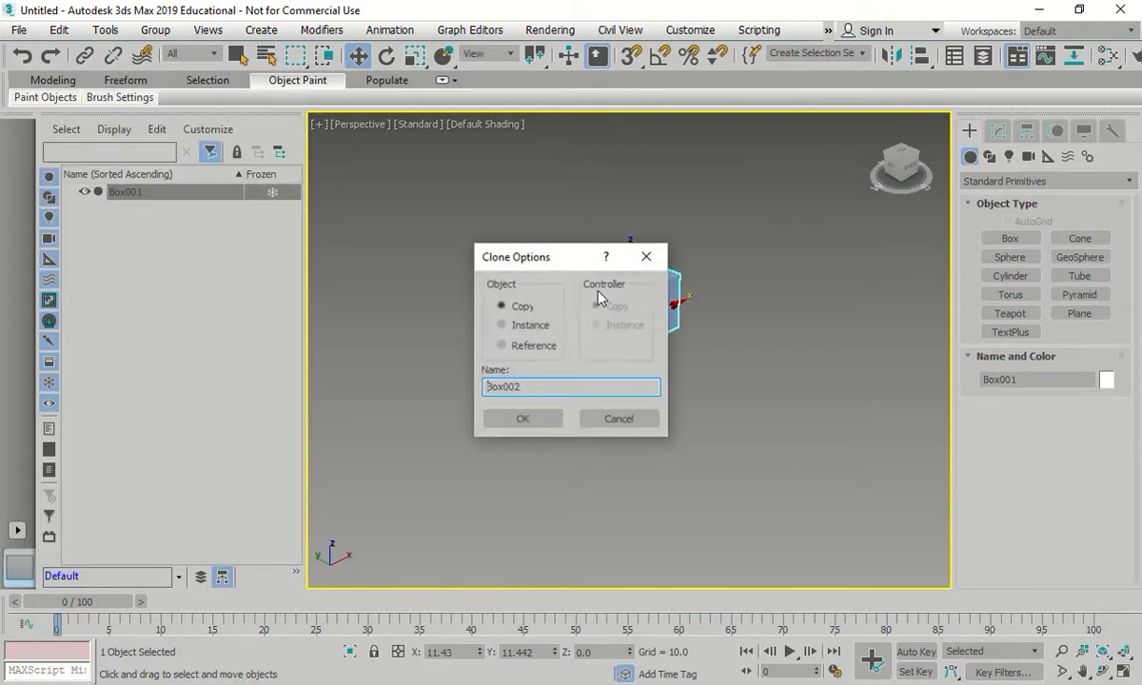
{"action": "left_click", "coordinate": [641, 269]}
{"action": "right_click", "coordinate": [624, 283]}
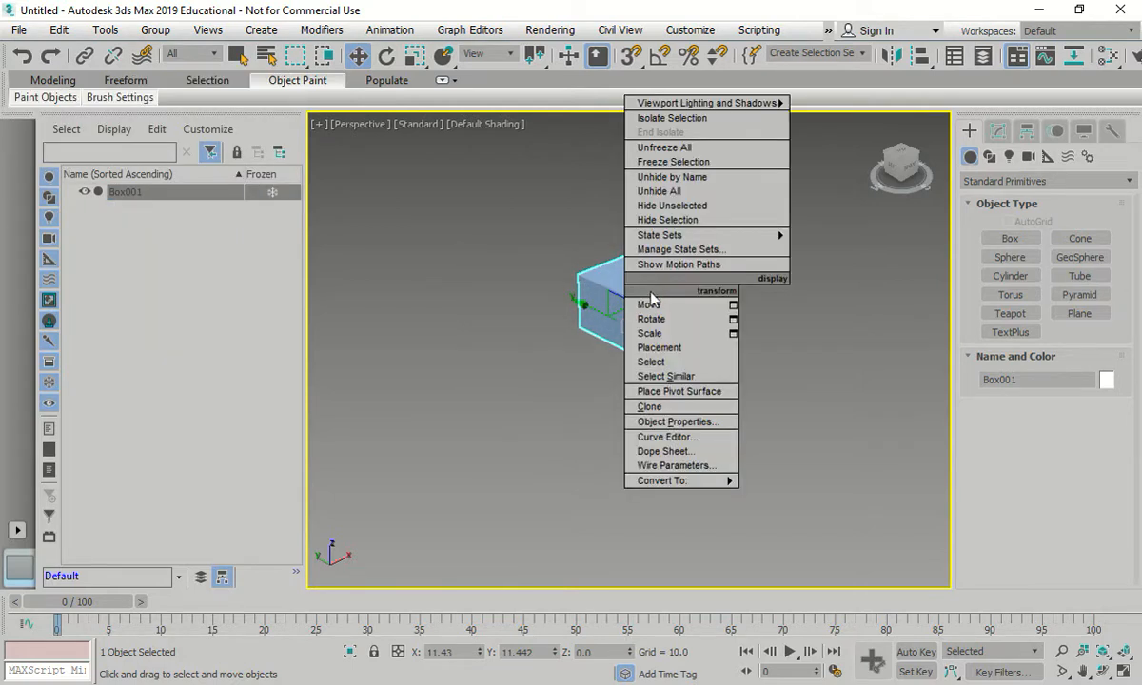